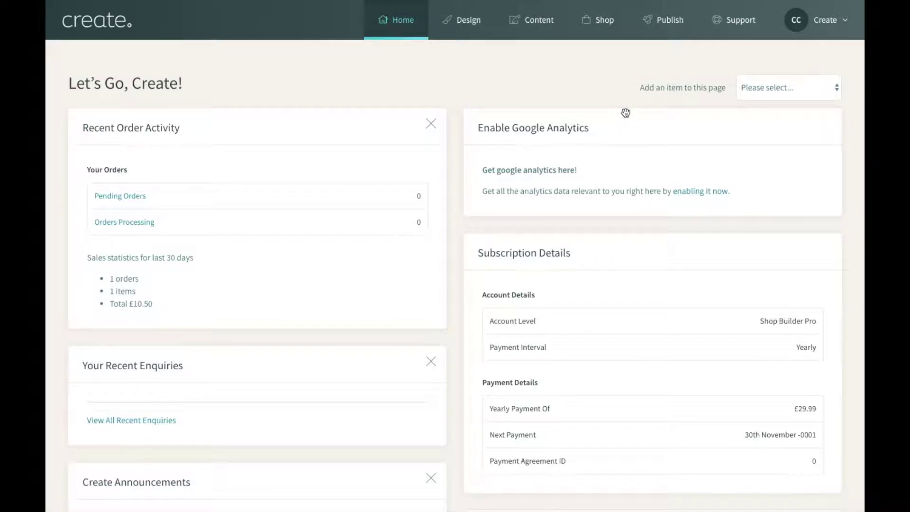
# Create a new shop product option named Colour and make it required.
pyautogui.click(597, 28)
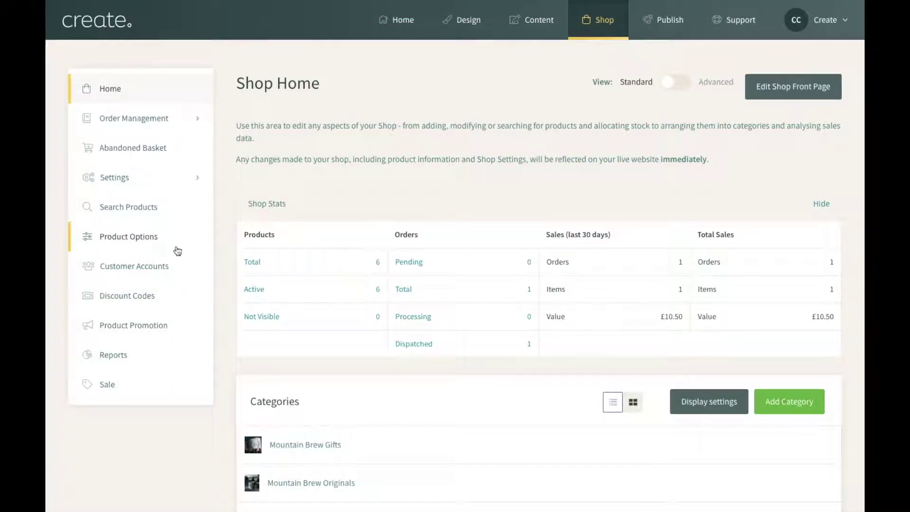
pyautogui.click(134, 236)
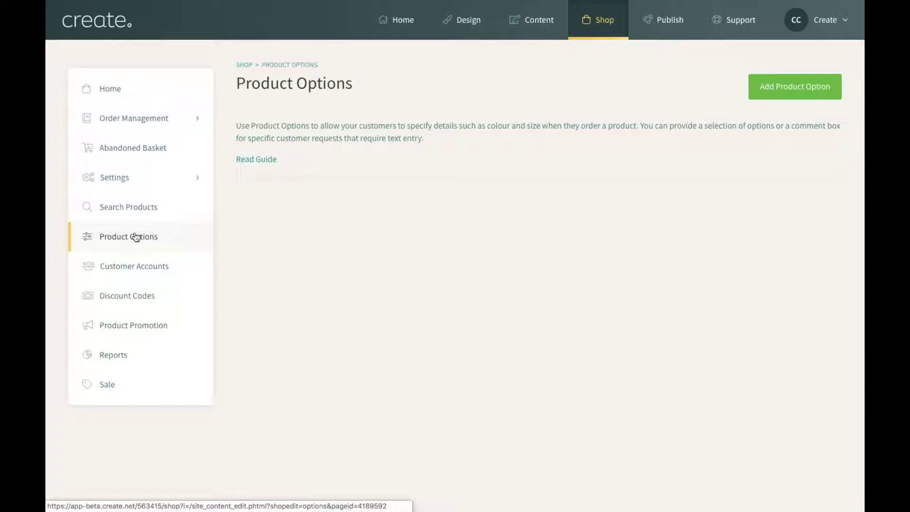
pyautogui.click(768, 95)
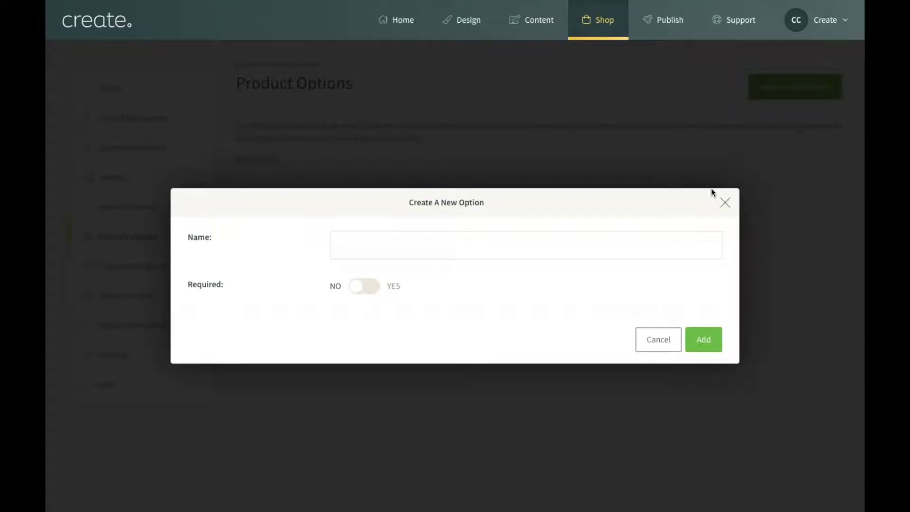
pyautogui.click(429, 249)
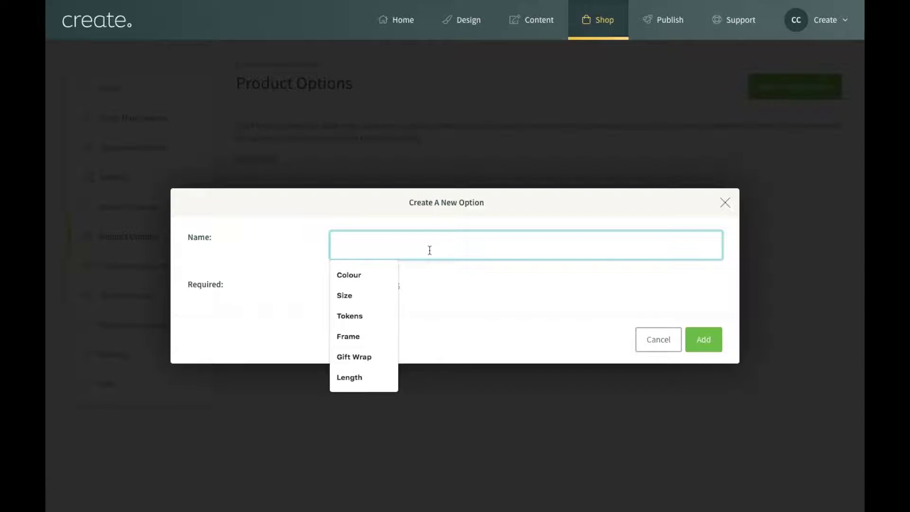
pyautogui.press('Escape')
pyautogui.write('Colour')
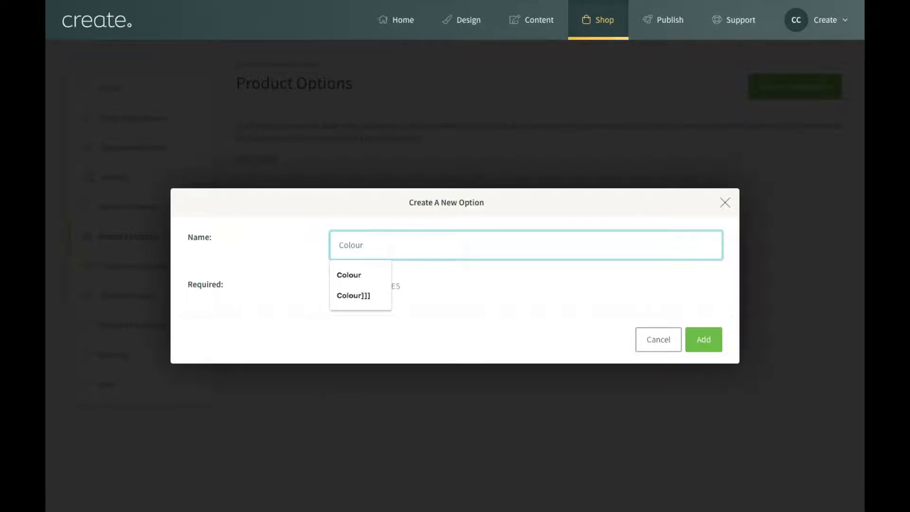
pyautogui.click(505, 294)
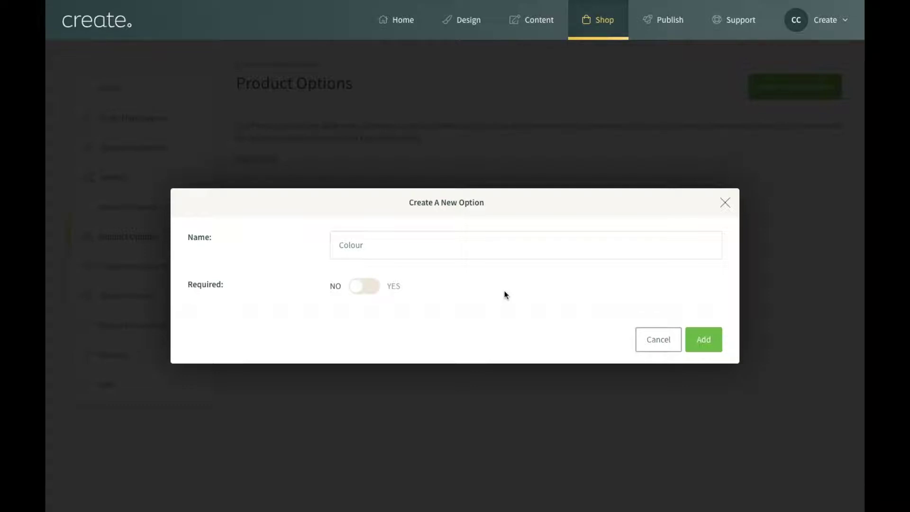
pyautogui.click(363, 290)
pyautogui.click(695, 339)
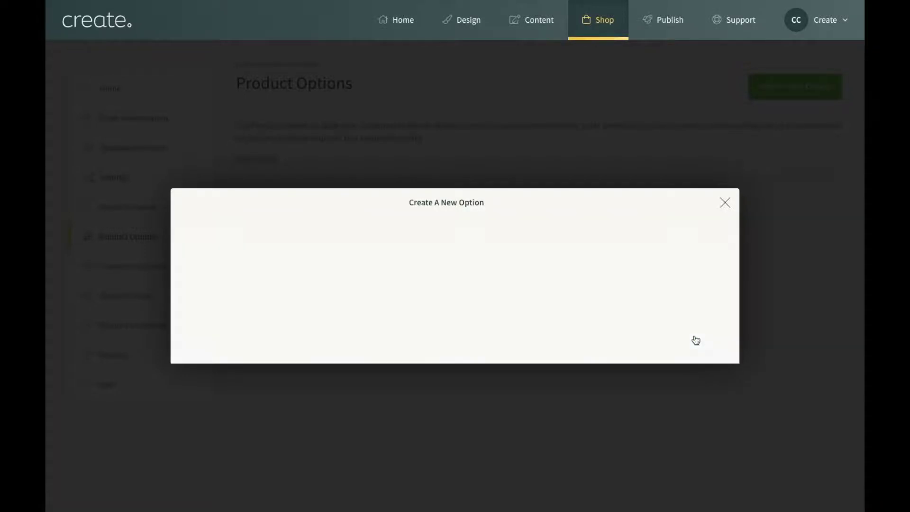
# Add a drop-down list item named Red with no price change, choosing to create another item after it.
pyautogui.click(478, 176)
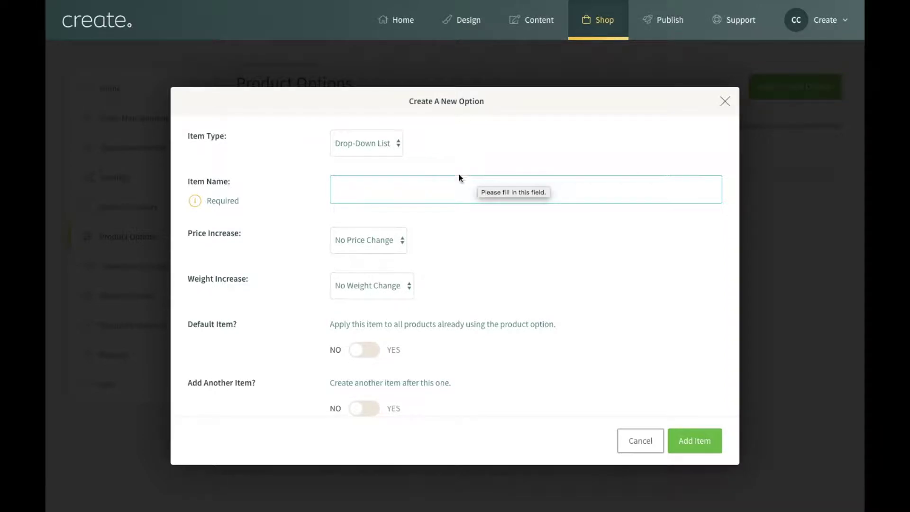
pyautogui.click(345, 150)
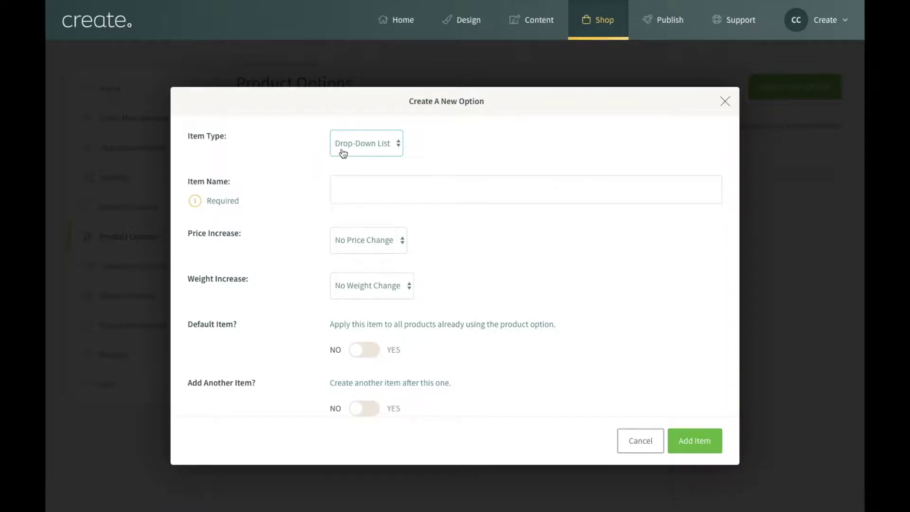
pyautogui.click(396, 143)
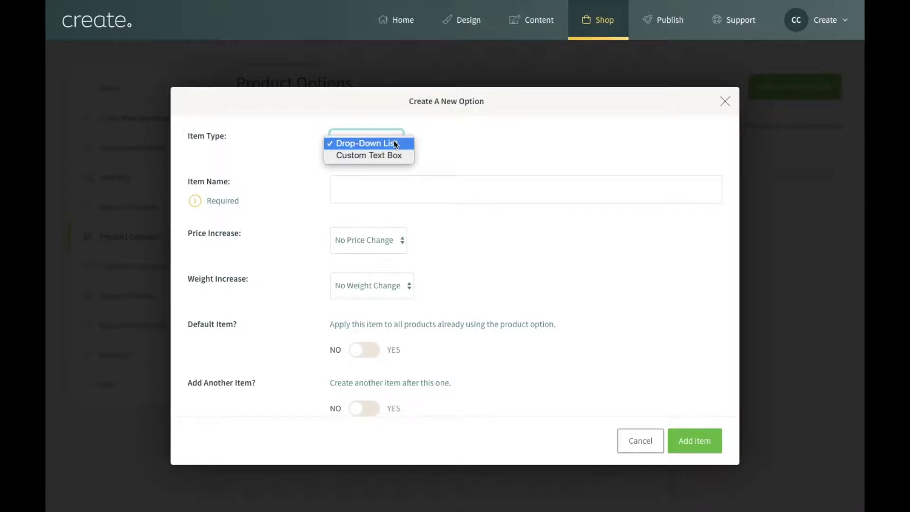
pyautogui.click(429, 146)
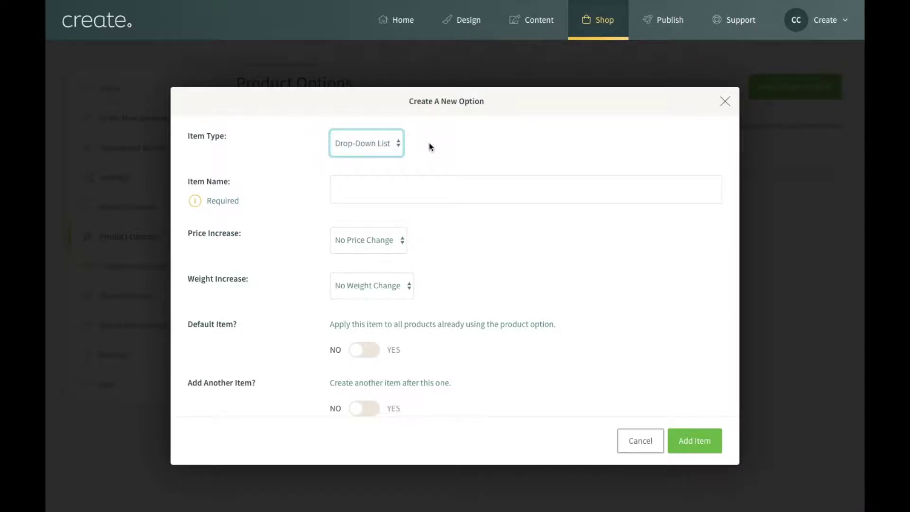
pyautogui.click(395, 184)
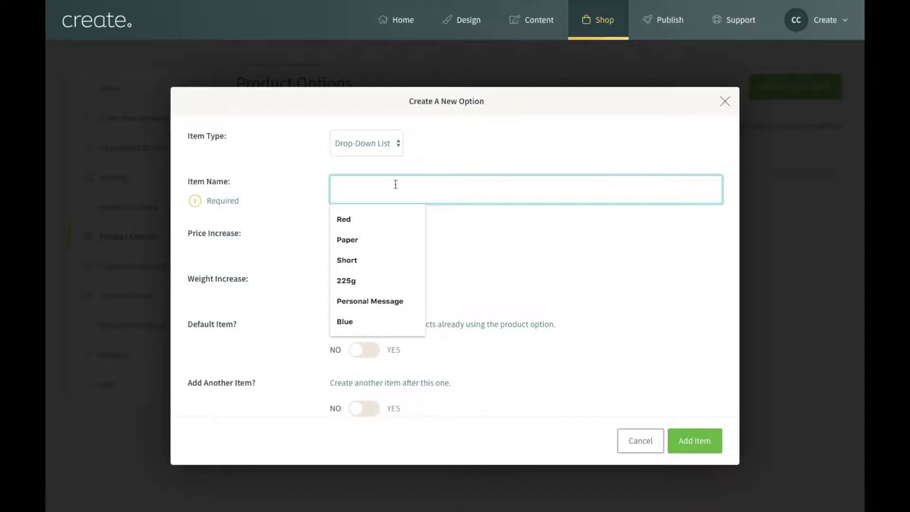
pyautogui.write('Red')
pyautogui.click(477, 224)
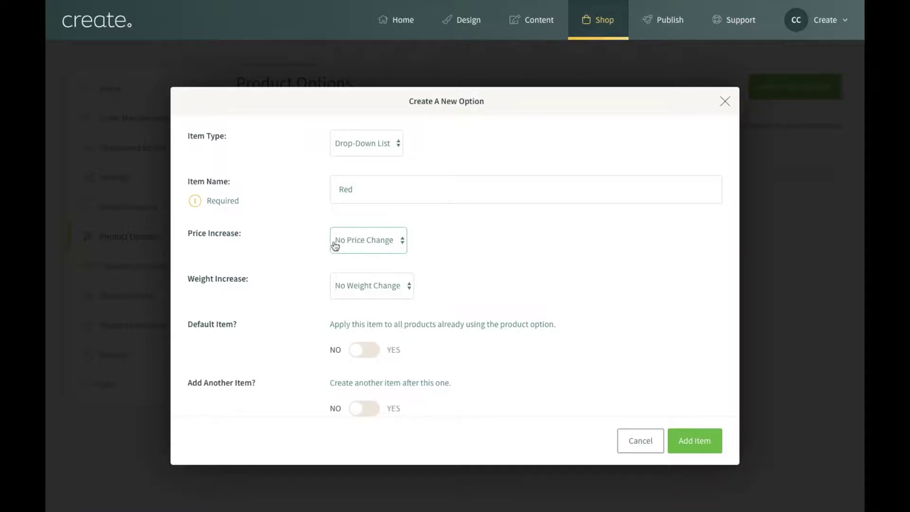
pyautogui.click(401, 240)
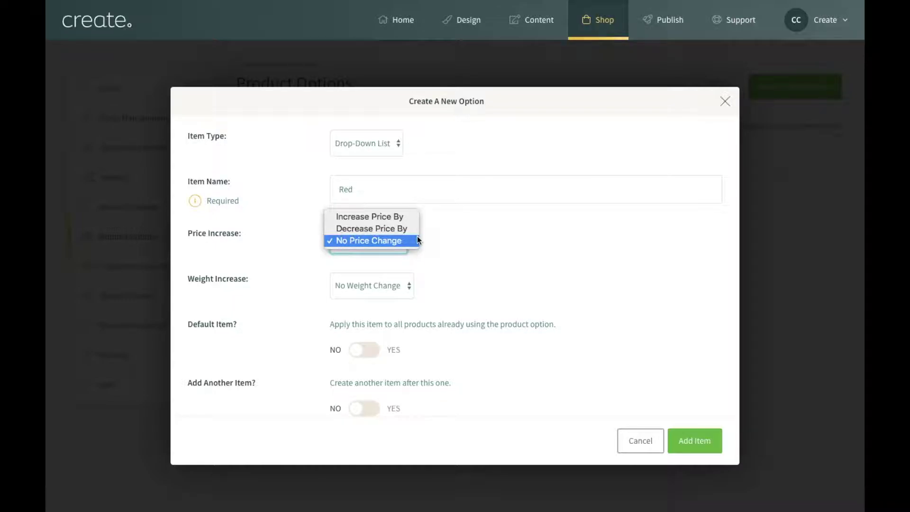
pyautogui.click(465, 245)
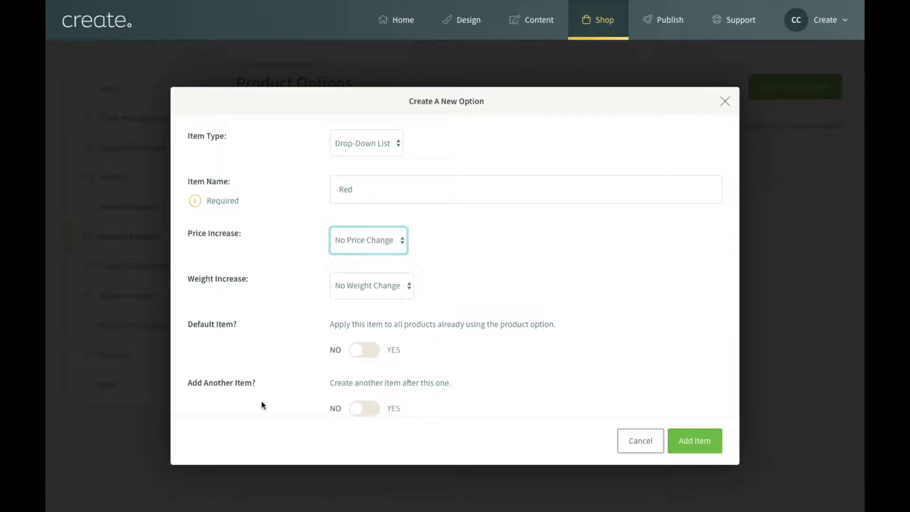
pyautogui.click(374, 409)
pyautogui.click(709, 442)
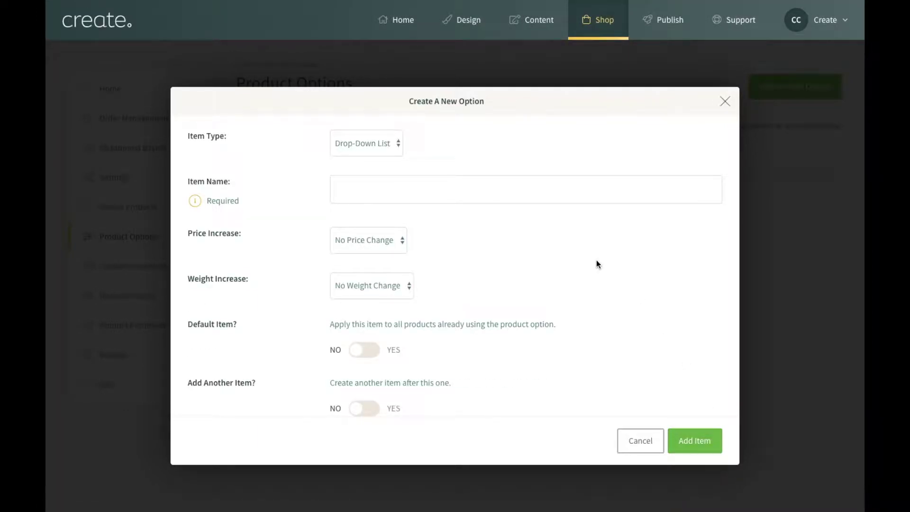
# Add the item Blue to the Colour option, choosing to create another item after it.
pyautogui.click(389, 185)
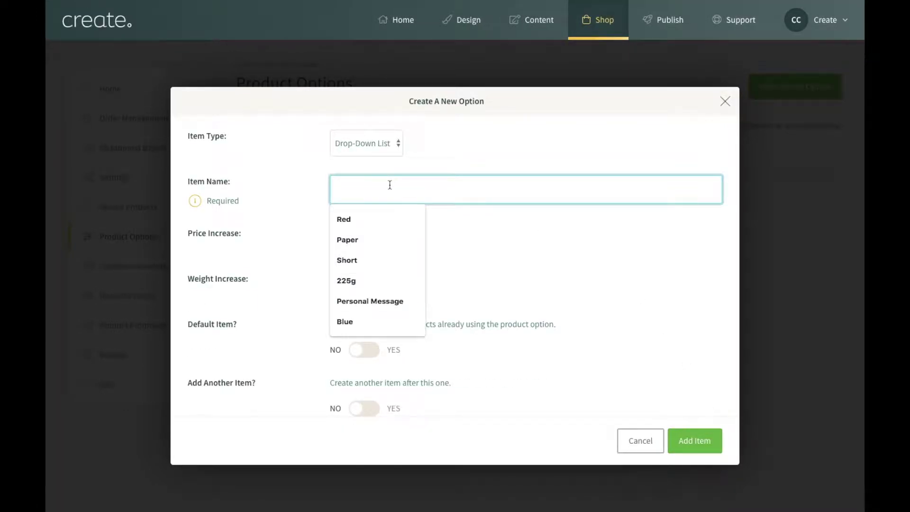
pyautogui.write('Blue')
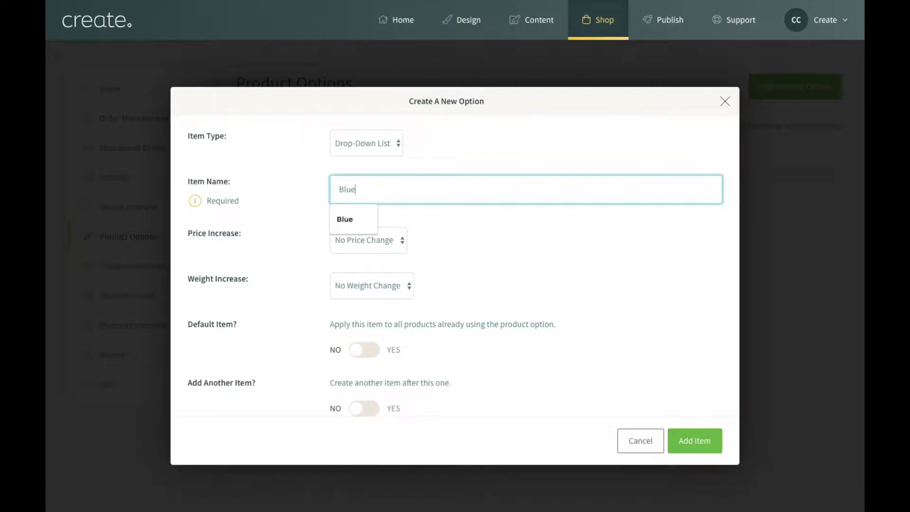
pyautogui.click(471, 231)
pyautogui.click(390, 235)
pyautogui.click(369, 273)
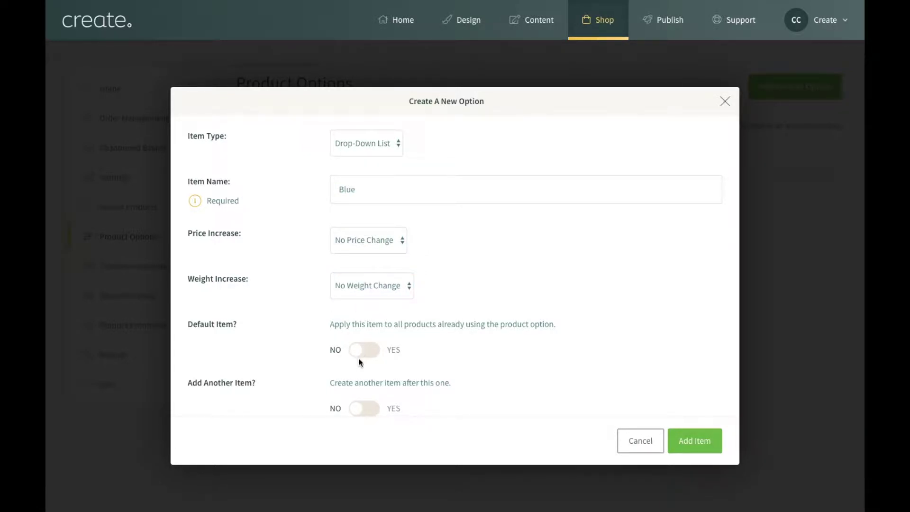
pyautogui.click(365, 411)
pyautogui.click(676, 441)
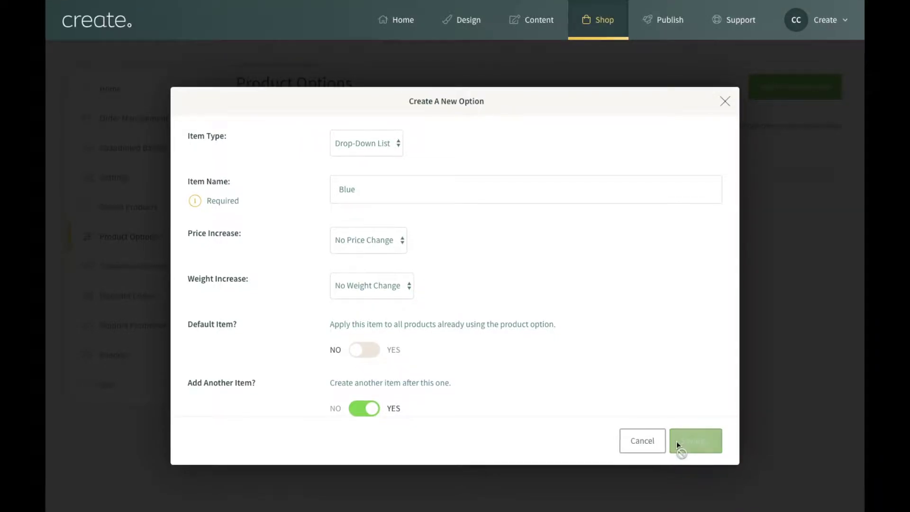
# Add Green as the final item of the new Colour option, without creating another one.
pyautogui.click(366, 188)
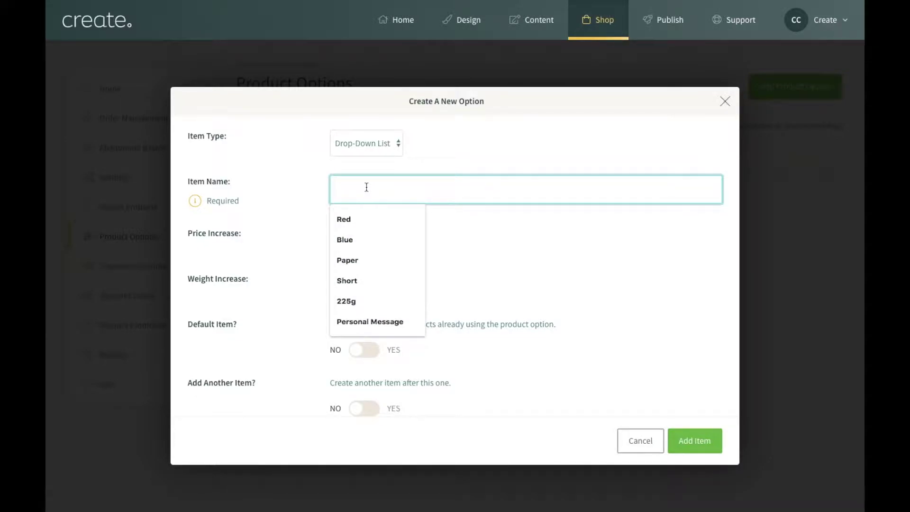
pyautogui.write('Green')
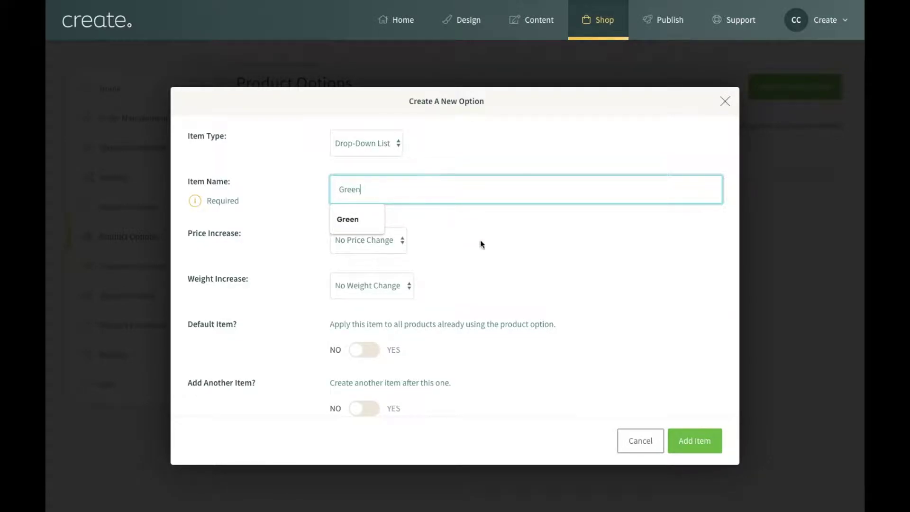
pyautogui.click(479, 238)
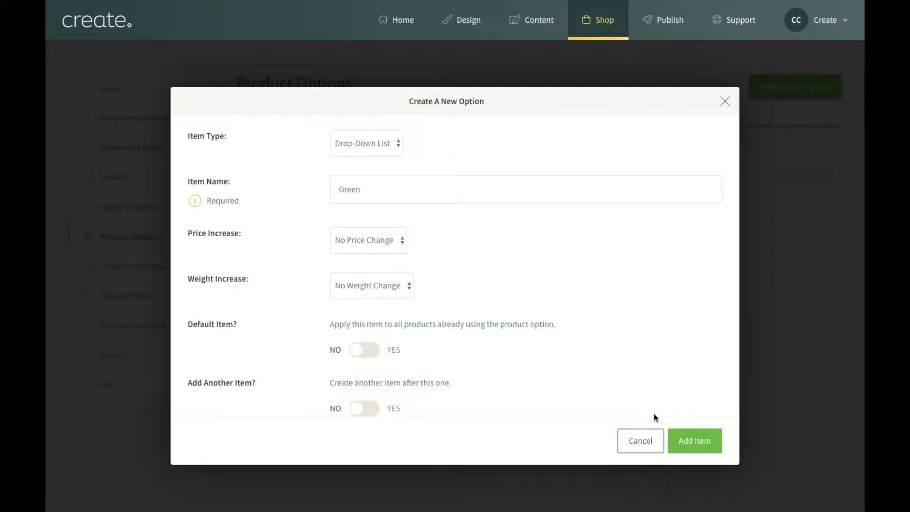
pyautogui.click(701, 442)
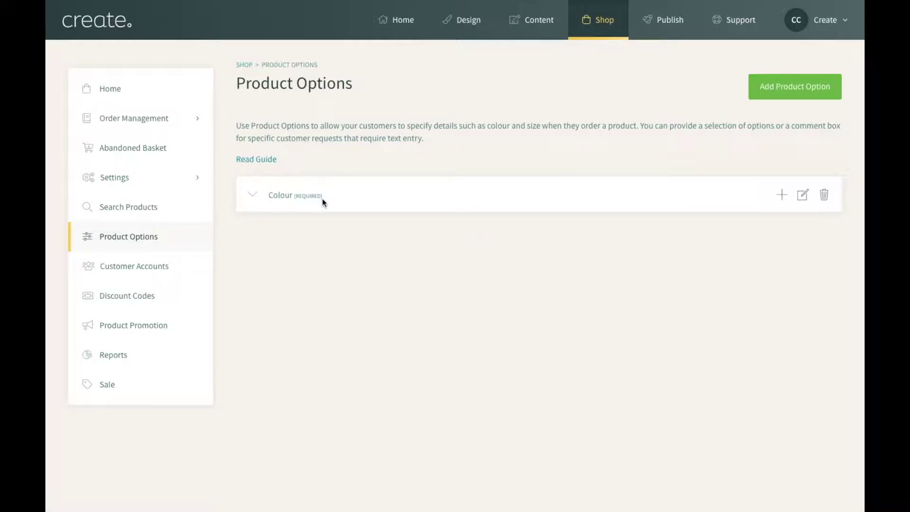
# Add a further item named Black to the existing Colour option and expand its item list.
pyautogui.click(253, 195)
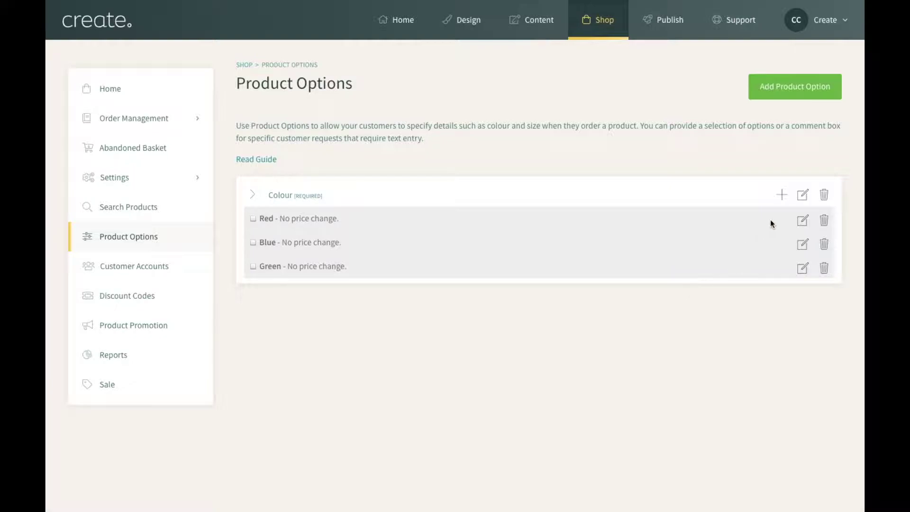
pyautogui.click(782, 196)
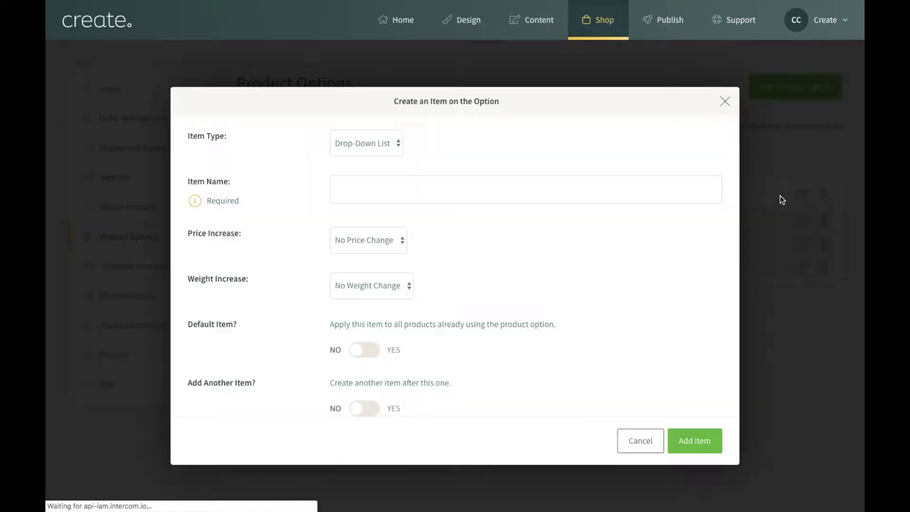
pyautogui.click(413, 186)
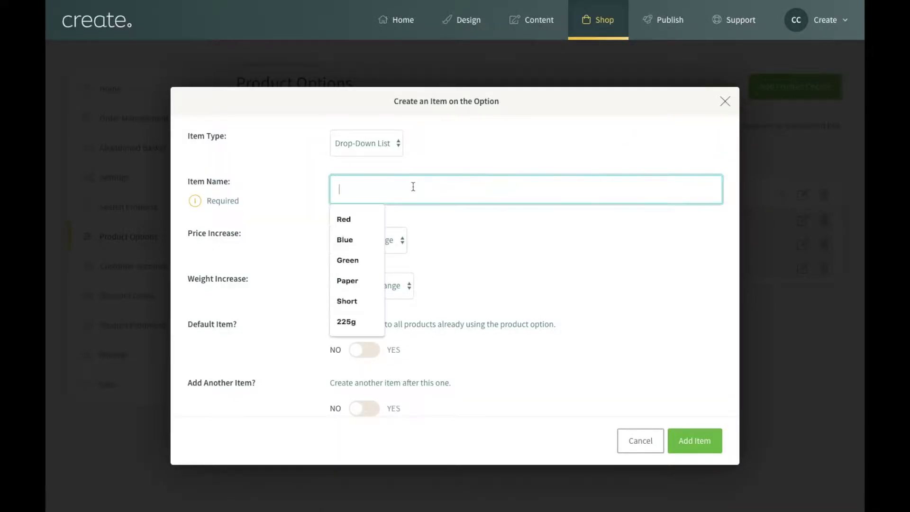
pyautogui.write('Black')
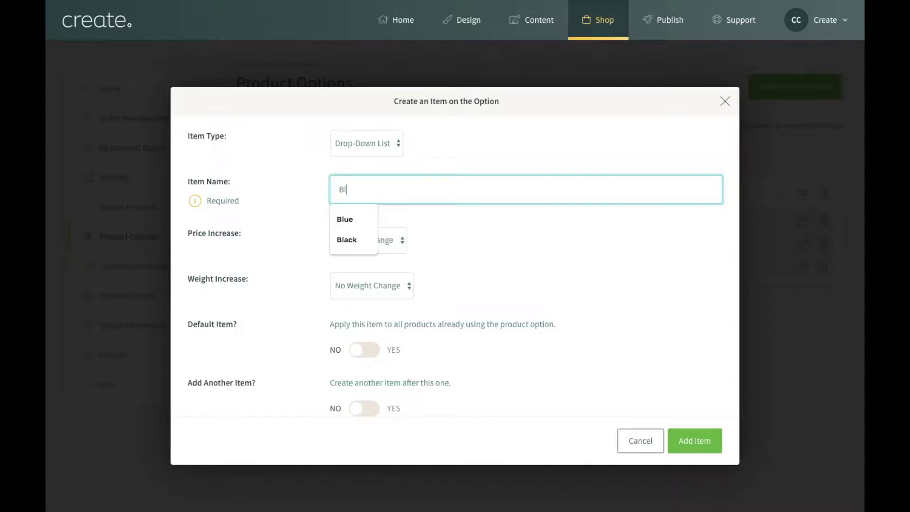
pyautogui.click(542, 256)
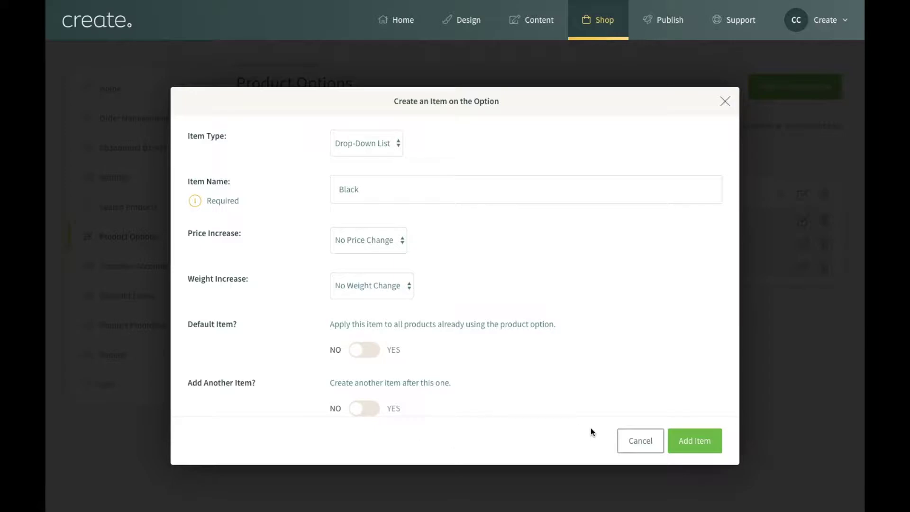
pyautogui.click(691, 439)
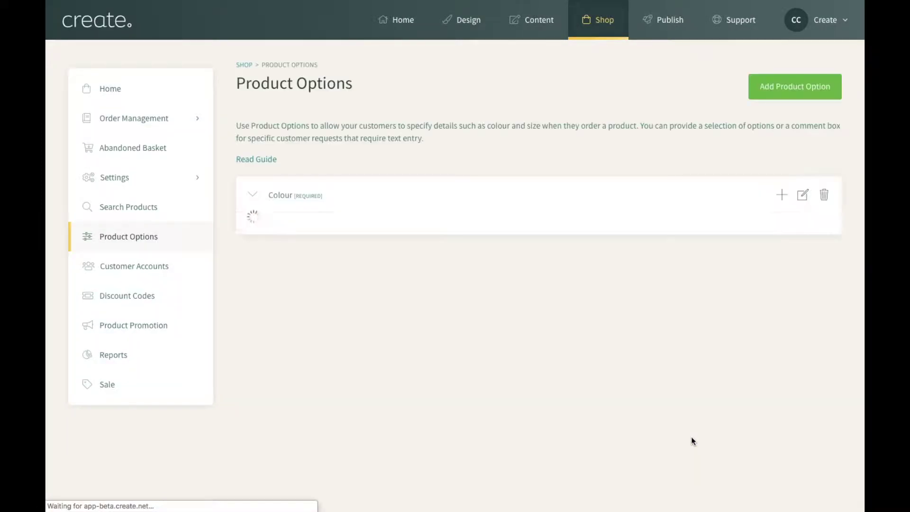
pyautogui.click(254, 194)
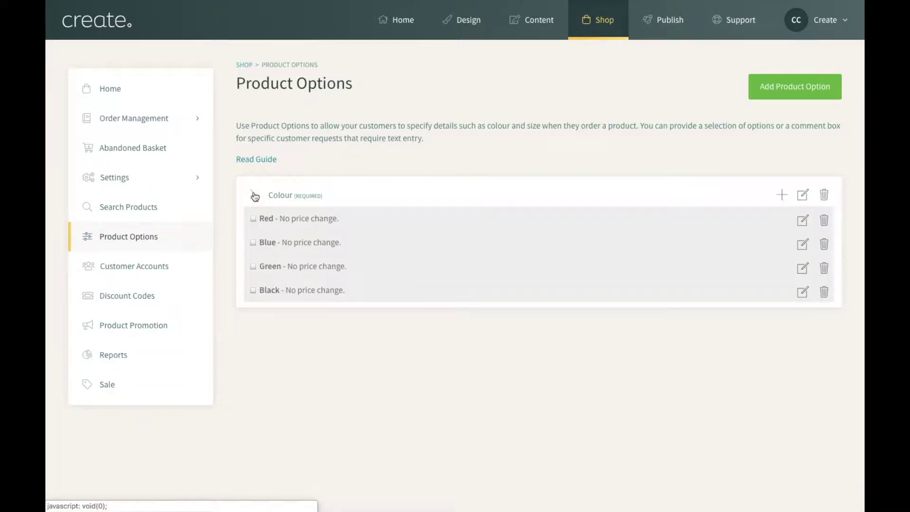
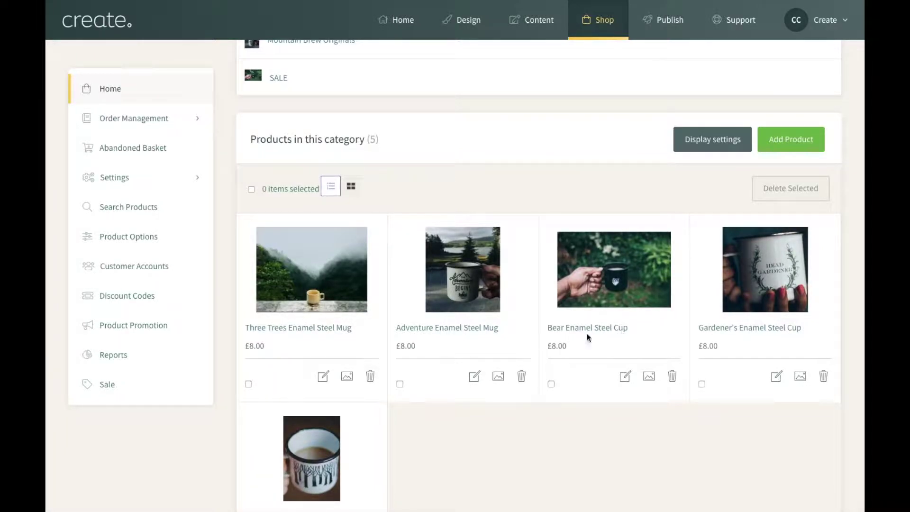
# Open the Bear Enamel Steel Cup for editing and apply the Colour product option to it as required.
pyautogui.click(629, 381)
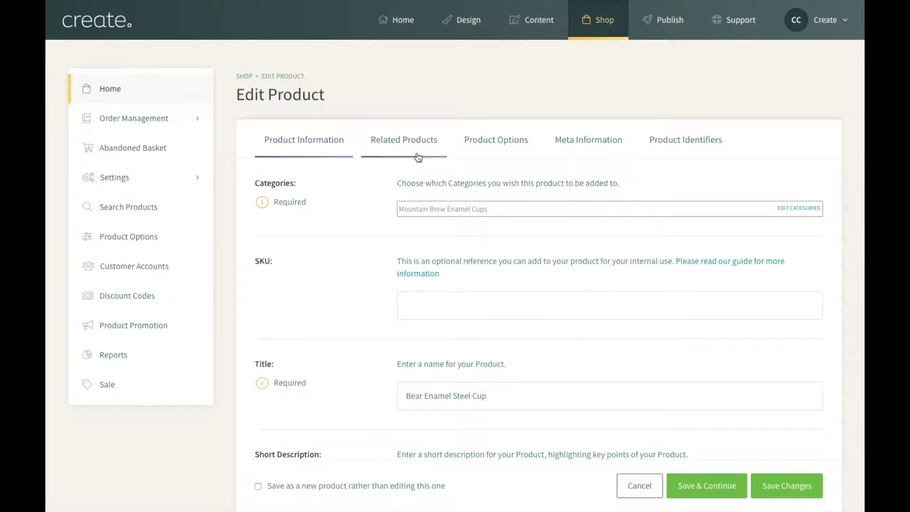
pyautogui.click(495, 150)
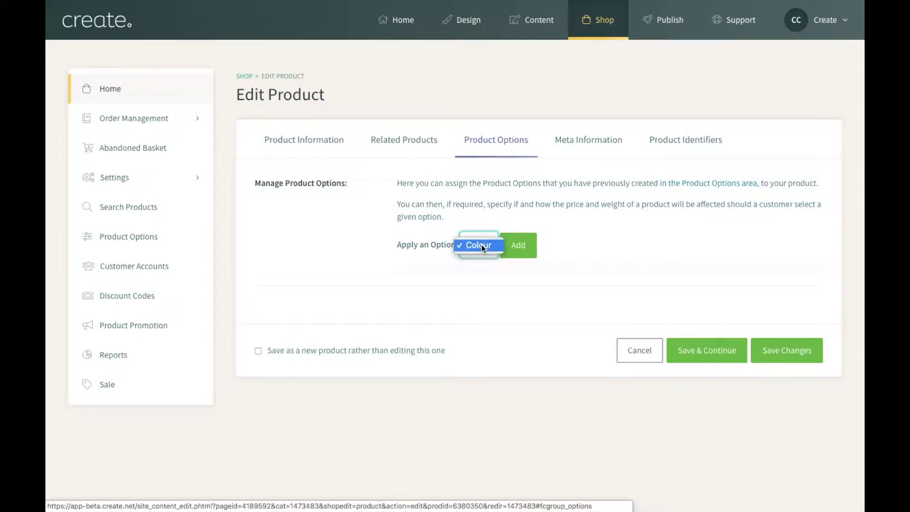
pyautogui.click(485, 211)
pyautogui.click(518, 245)
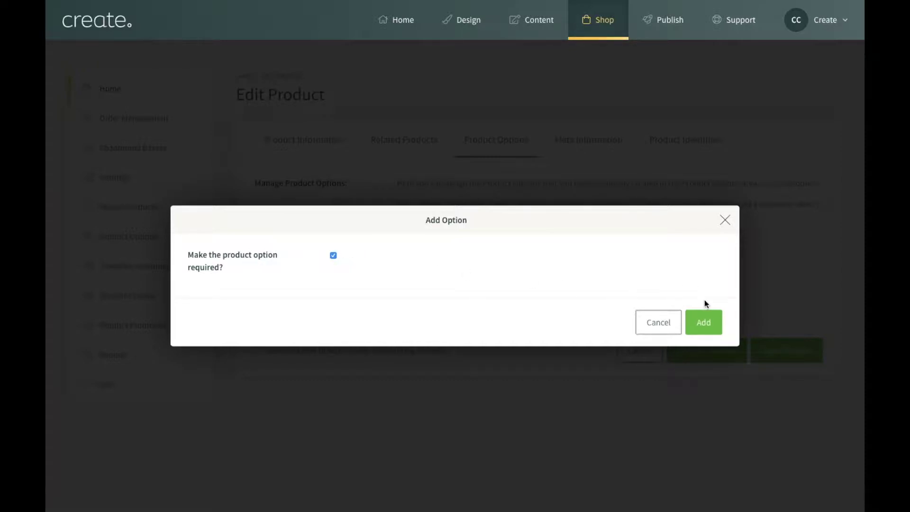
pyautogui.click(710, 323)
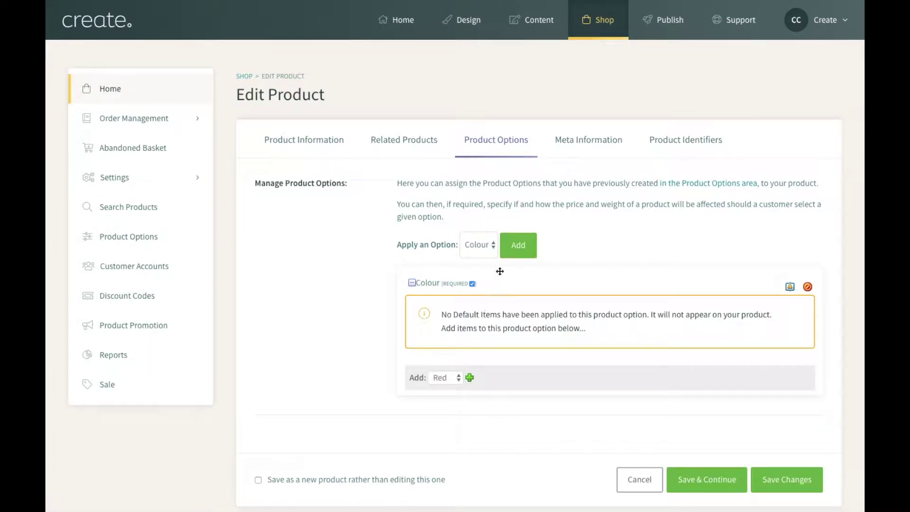
# Add the items Red, Blue, Green and Black to the cup's Colour option and save the product changes.
pyautogui.scroll(-1, 573, 315)
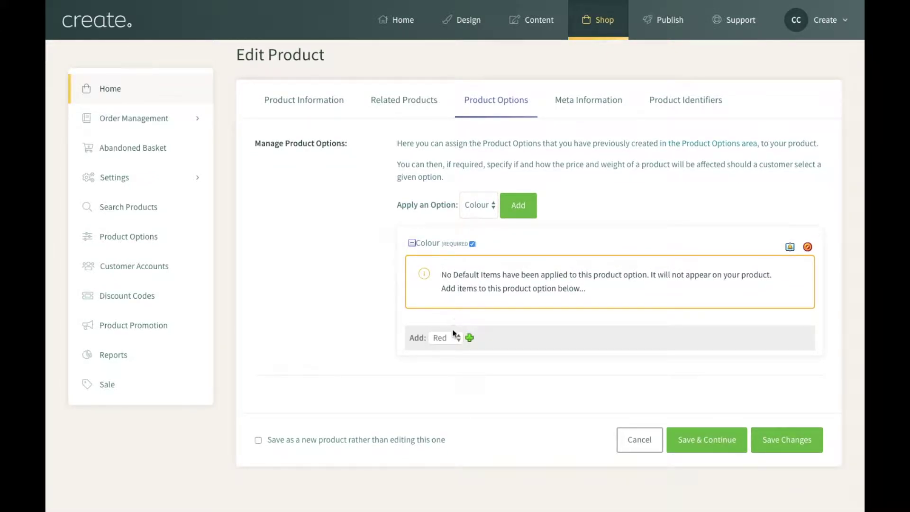
pyautogui.click(470, 336)
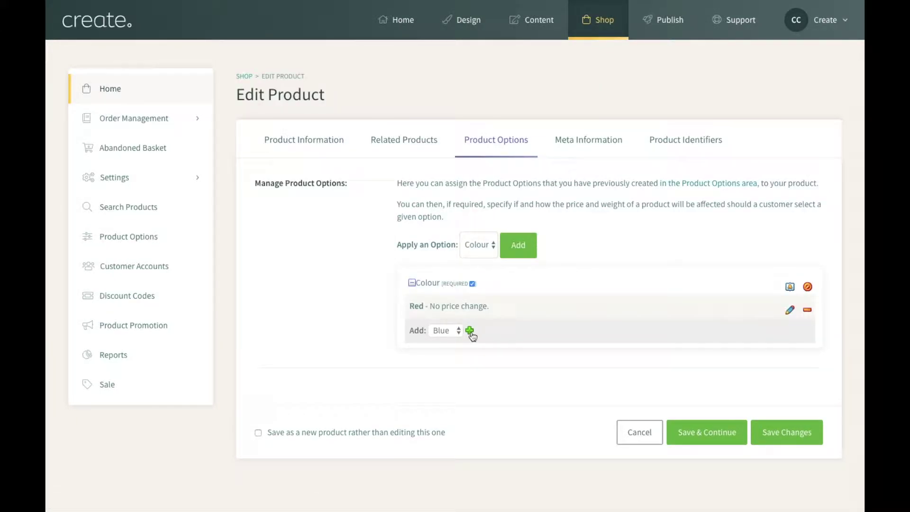
pyautogui.click(470, 332)
pyautogui.click(469, 356)
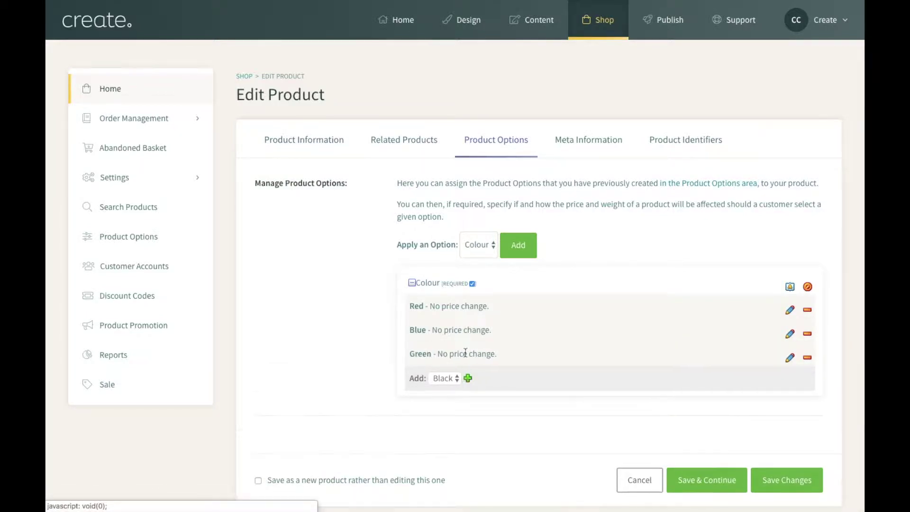
pyautogui.click(469, 378)
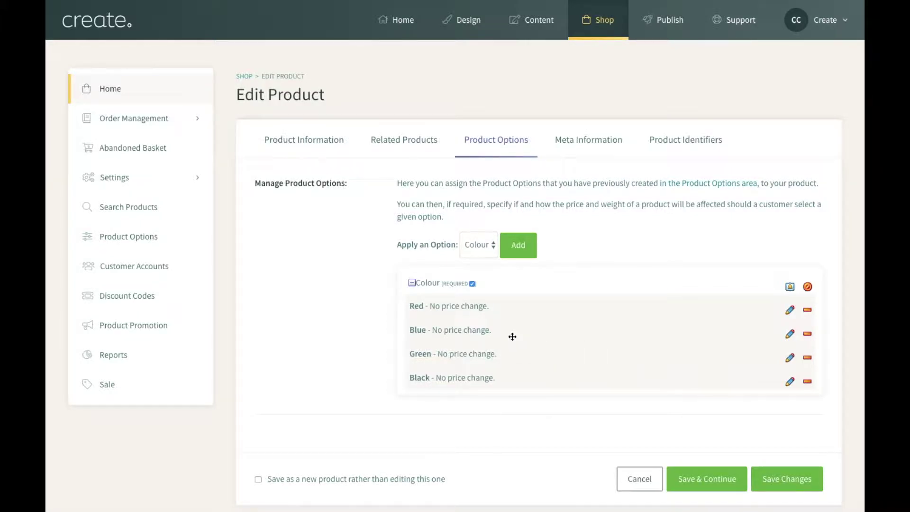
pyautogui.click(759, 478)
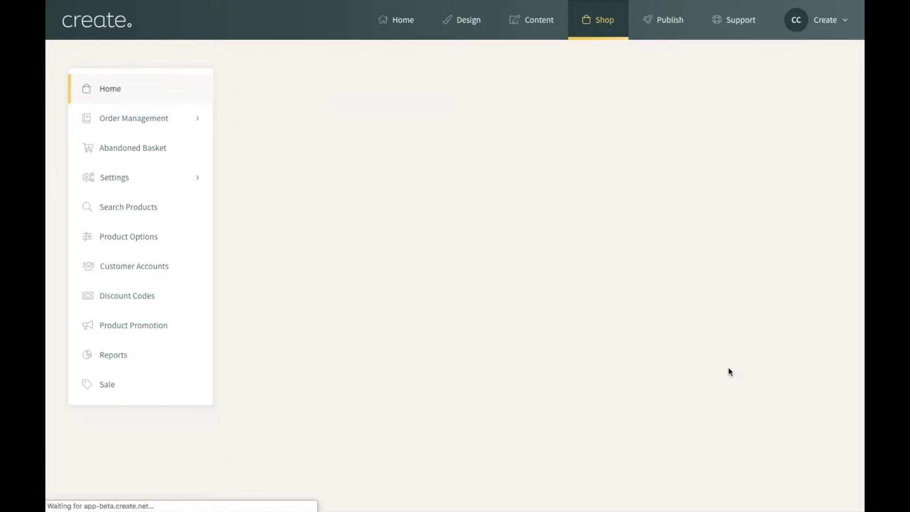
# Open the Bear Enamel Steel Cup's page from the Mountain Brew Shop in the site's design preview.
pyautogui.scroll(-2, 609, 408)
pyautogui.scroll(-5, 608, 409)
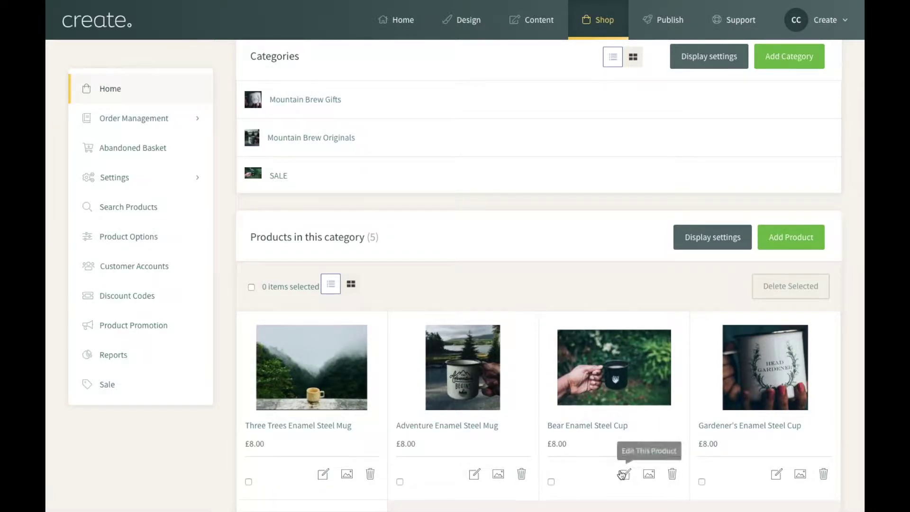
pyautogui.scroll(5, 413, 318)
pyautogui.scroll(2, 414, 315)
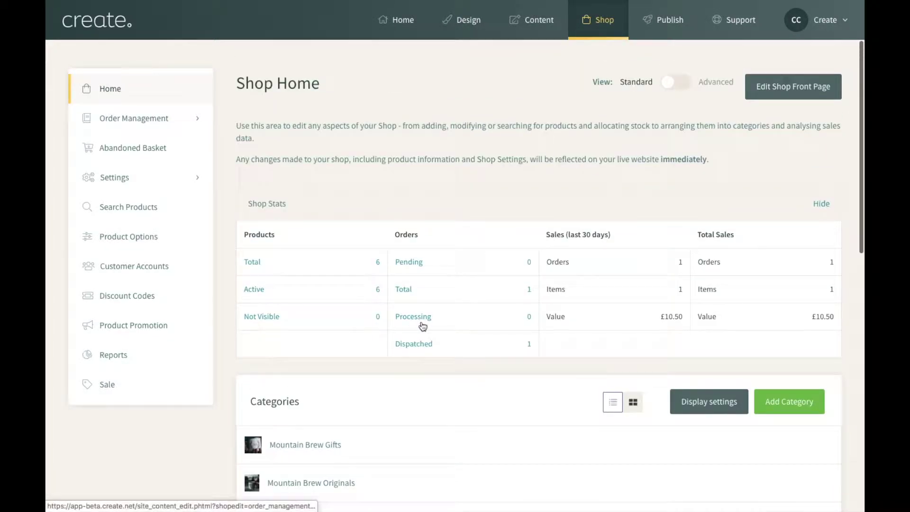
pyautogui.click(460, 19)
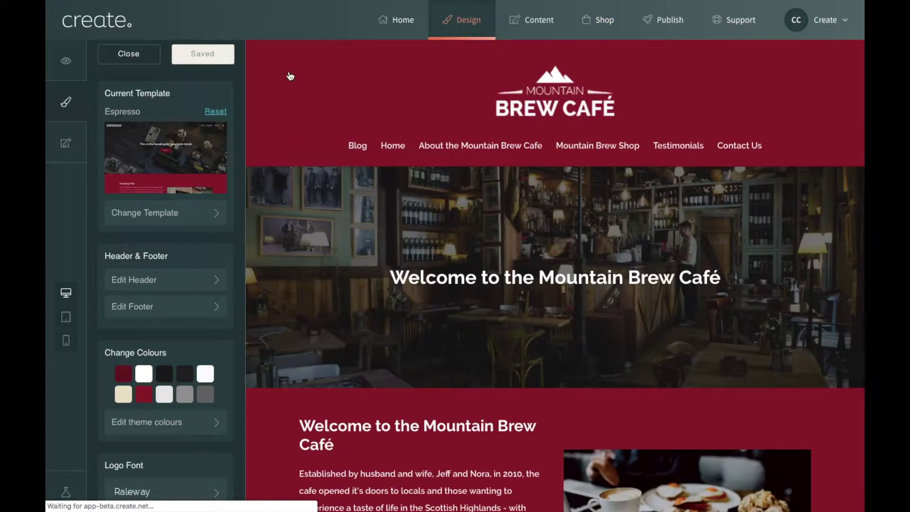
pyautogui.click(135, 57)
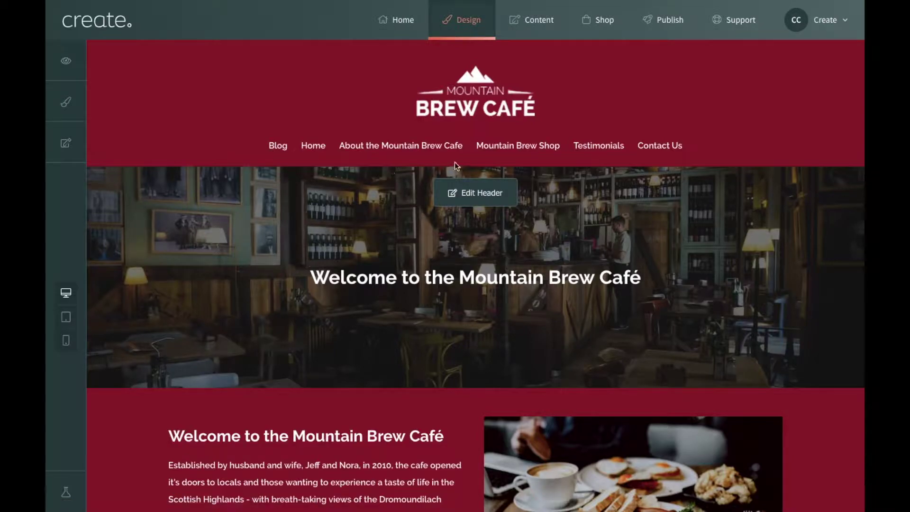
pyautogui.click(531, 150)
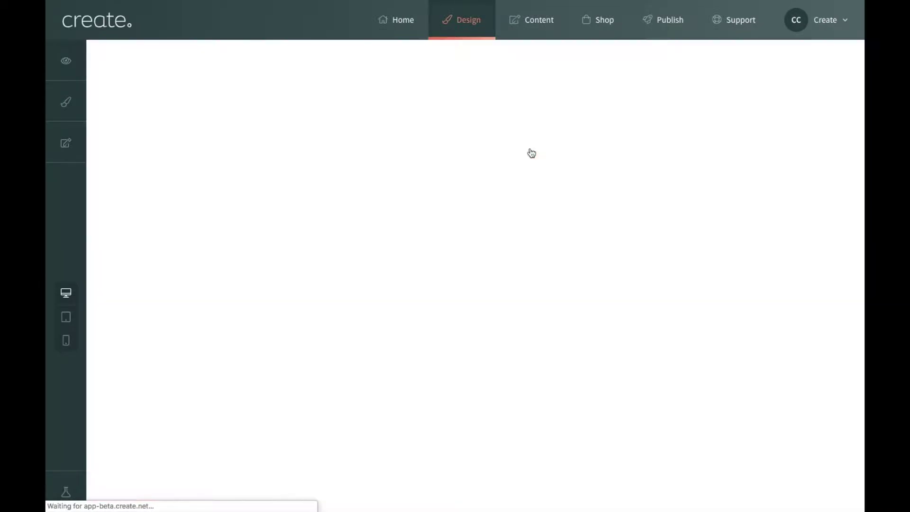
pyautogui.scroll(-3, 574, 284)
pyautogui.scroll(-2, 575, 294)
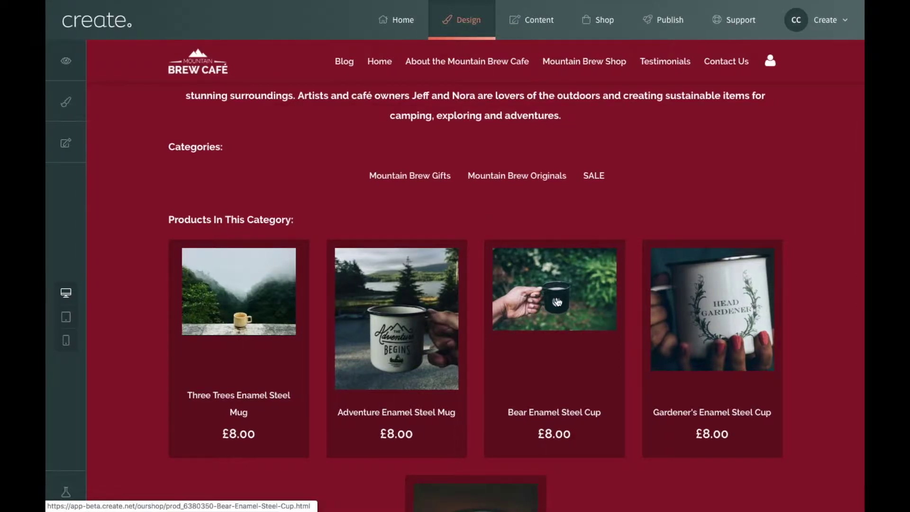
pyautogui.click(556, 301)
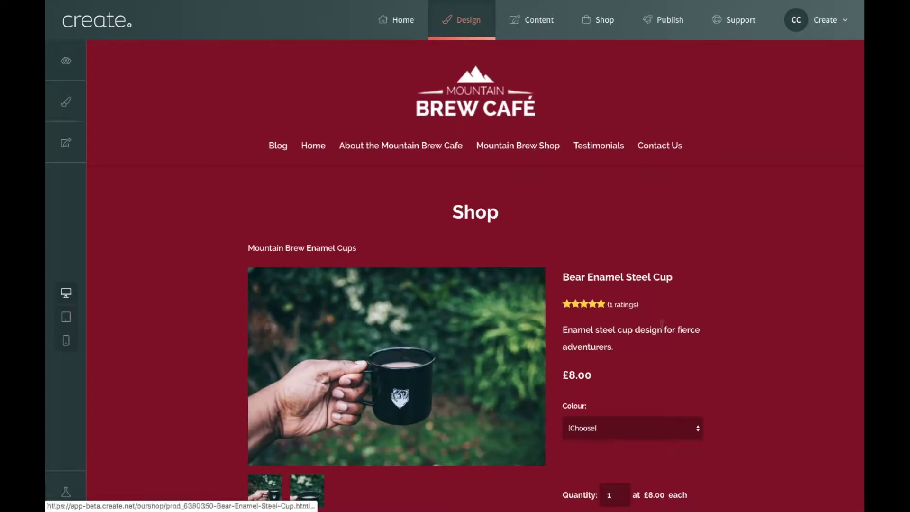
# Examine the choices in the Colour list on the cup's product page without selecting one.
pyautogui.scroll(-1, 658, 363)
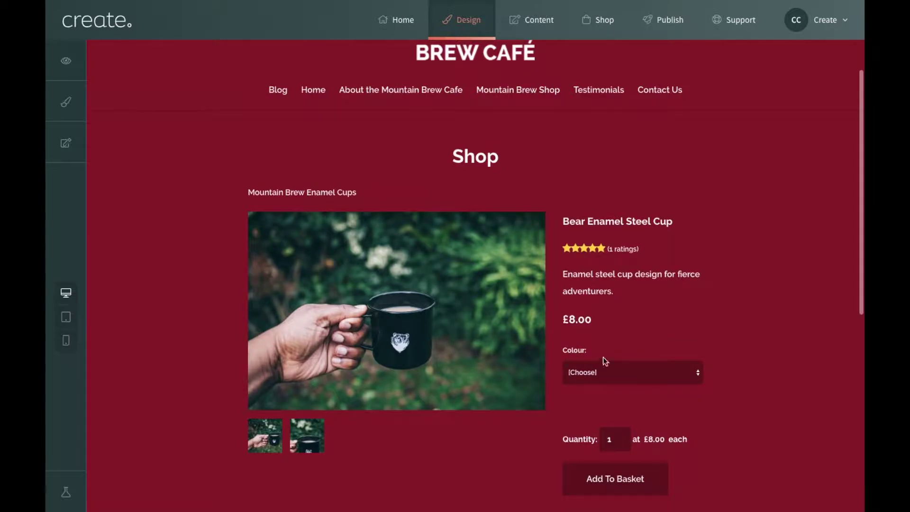
pyautogui.click(613, 373)
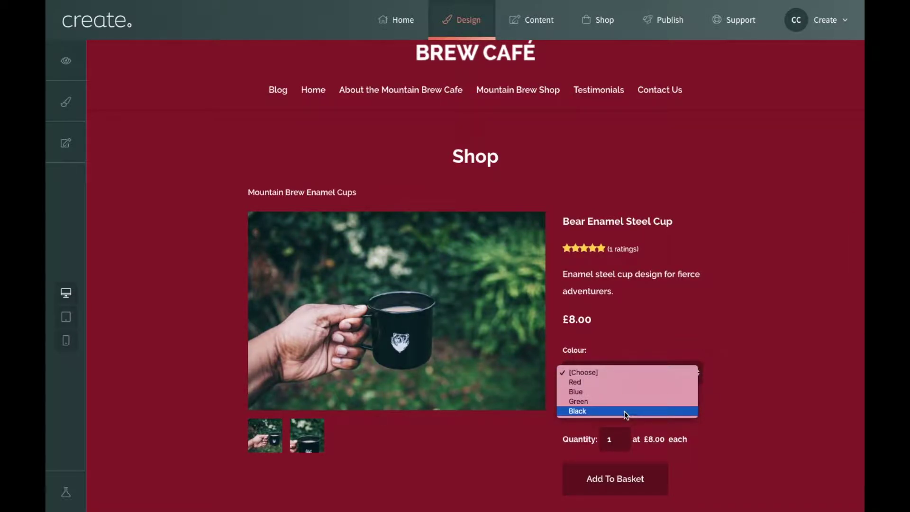
pyautogui.click(732, 354)
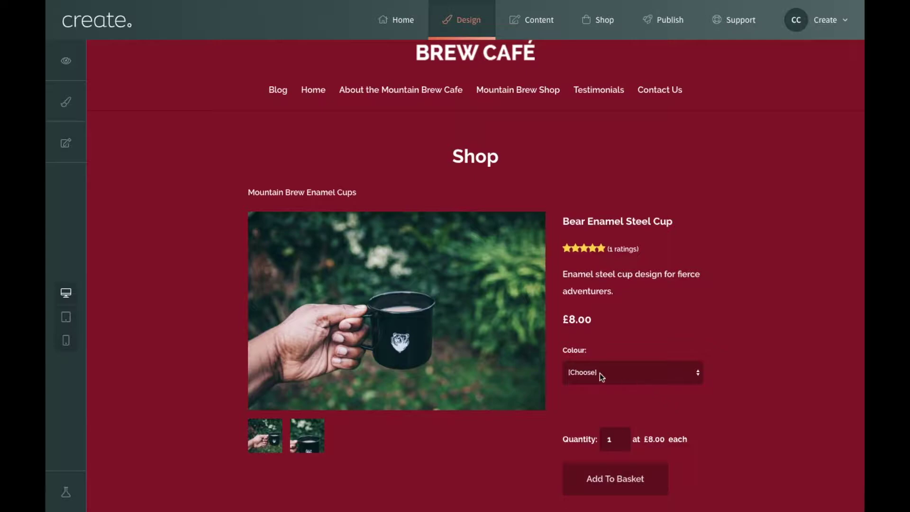
# Try to add the cup to the basket without a colour chosen, and dismiss the resulting alert.
pyautogui.click(614, 482)
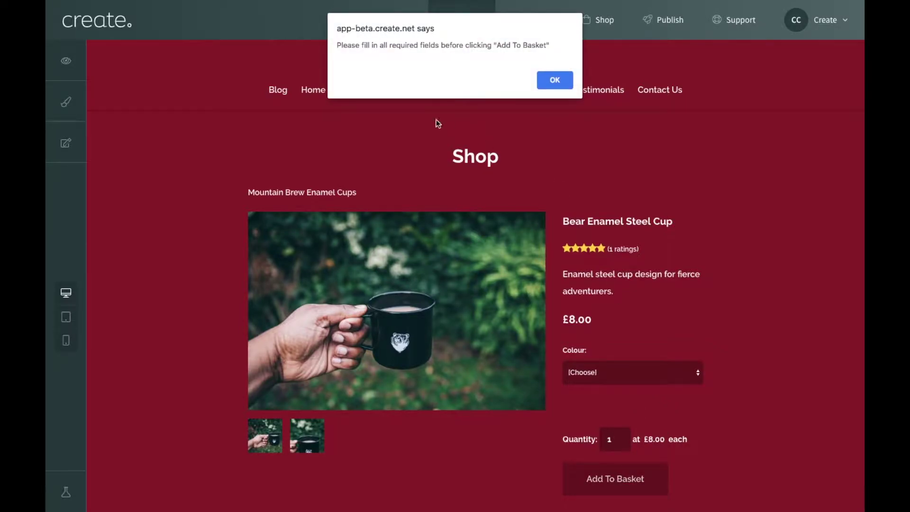
pyautogui.click(561, 80)
pyautogui.scroll(2, 675, 200)
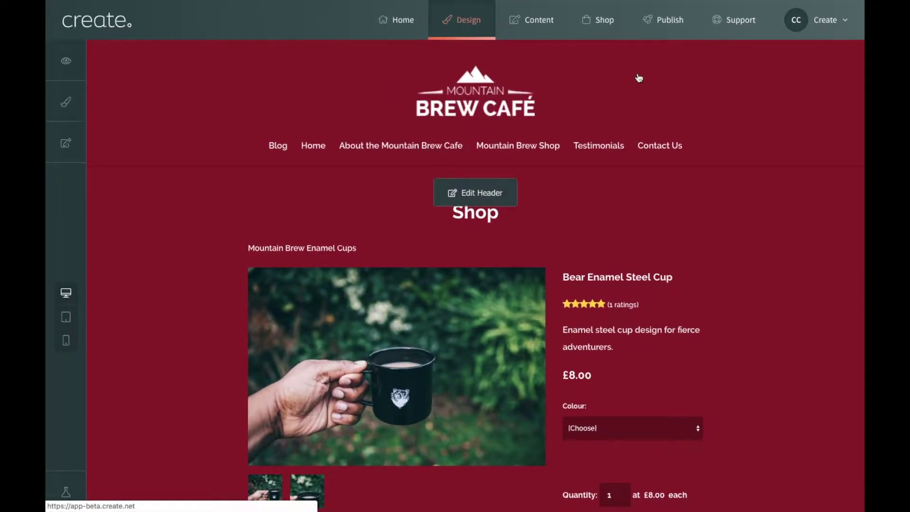
# Return to the shop's product options and create a new non-required option named Custom Message.
pyautogui.click(599, 23)
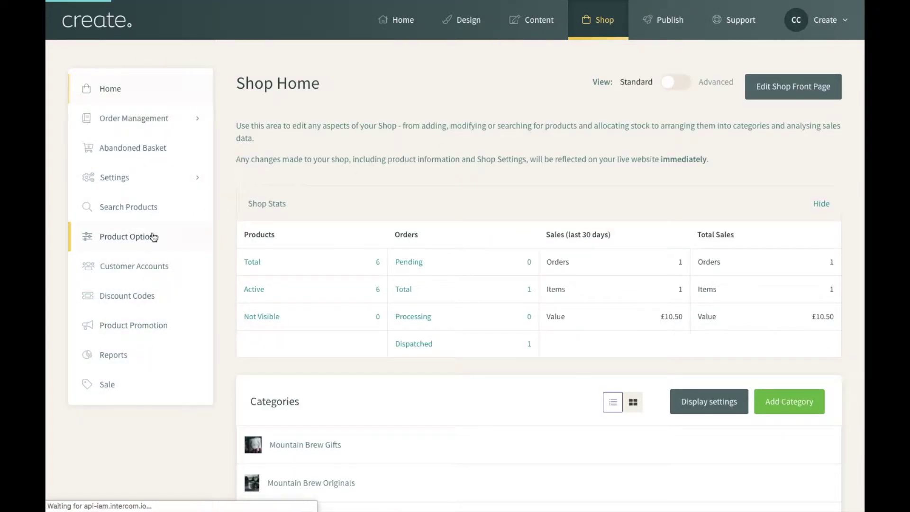
pyautogui.click(154, 236)
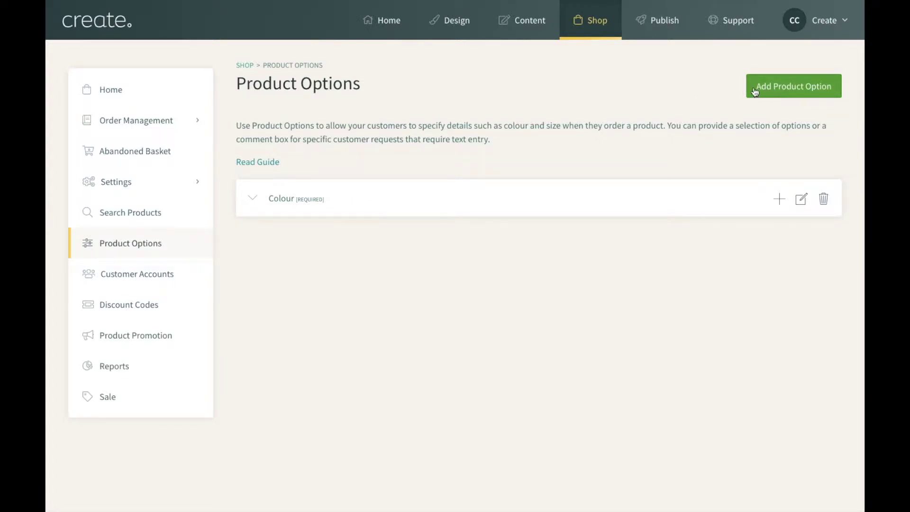
pyautogui.click(777, 93)
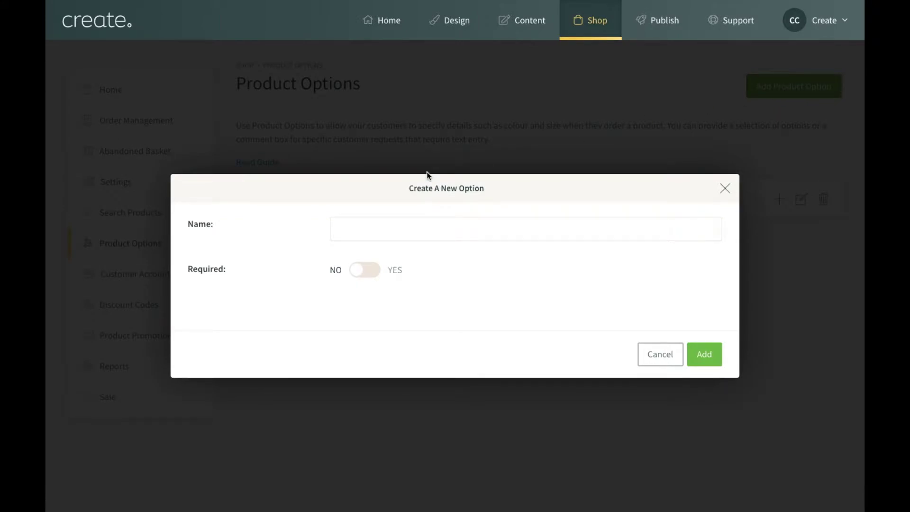
pyautogui.click(412, 228)
pyautogui.write('Cus')
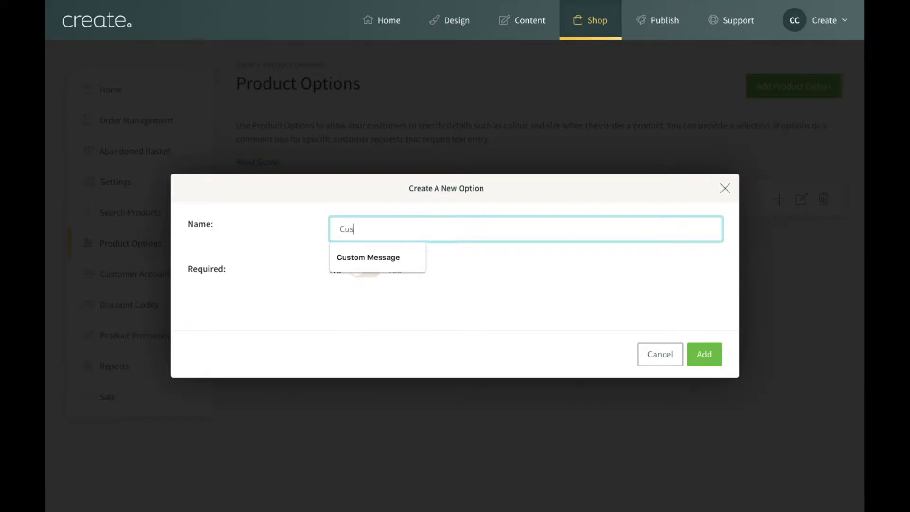
pyautogui.write('tom Message')
pyautogui.click(470, 279)
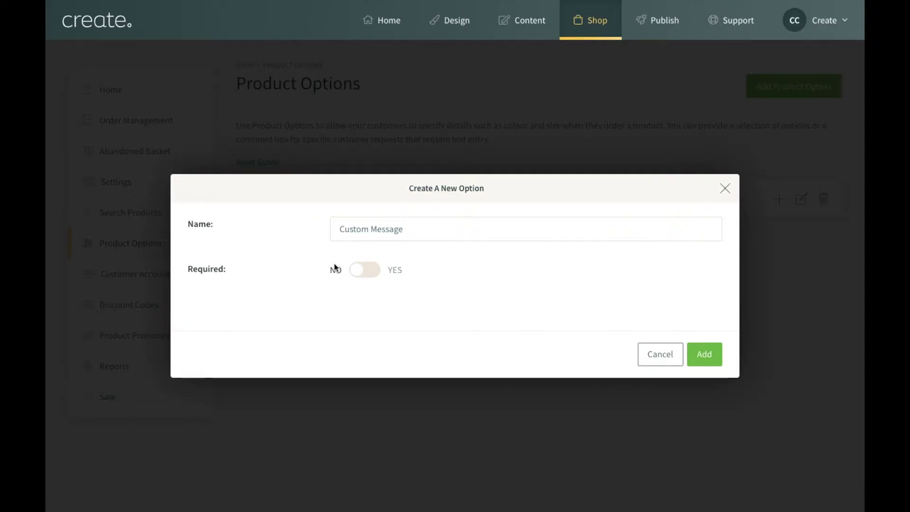
pyautogui.click(689, 352)
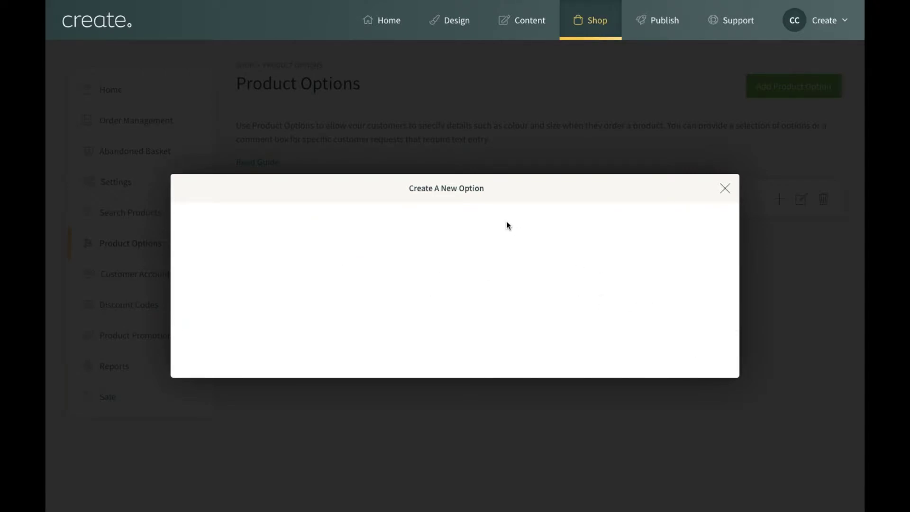
# Set the Custom Message option's item to a single-line Custom Text Box named "Enter your message here".
pyautogui.click(350, 143)
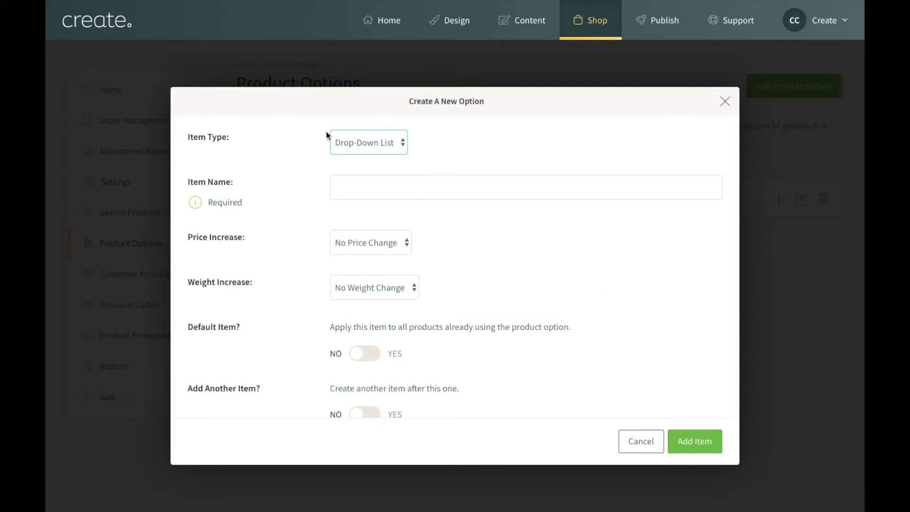
pyautogui.click(370, 143)
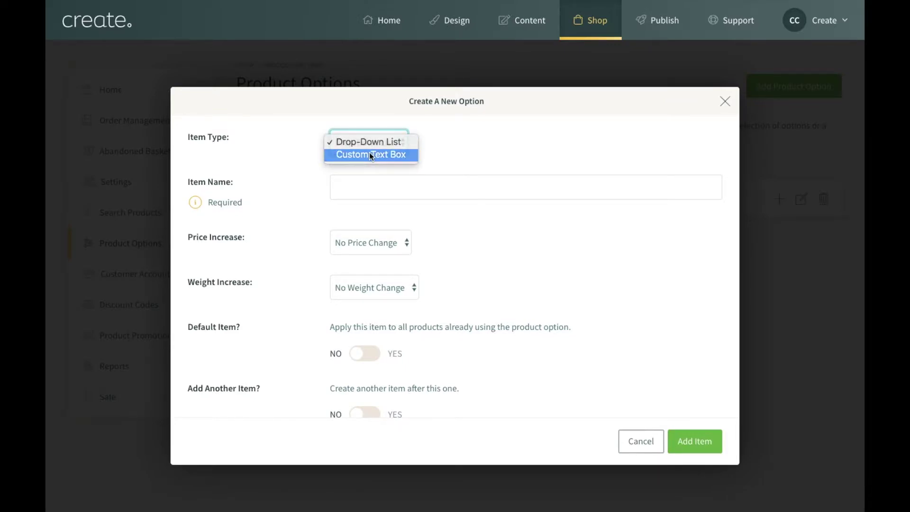
pyautogui.click(370, 154)
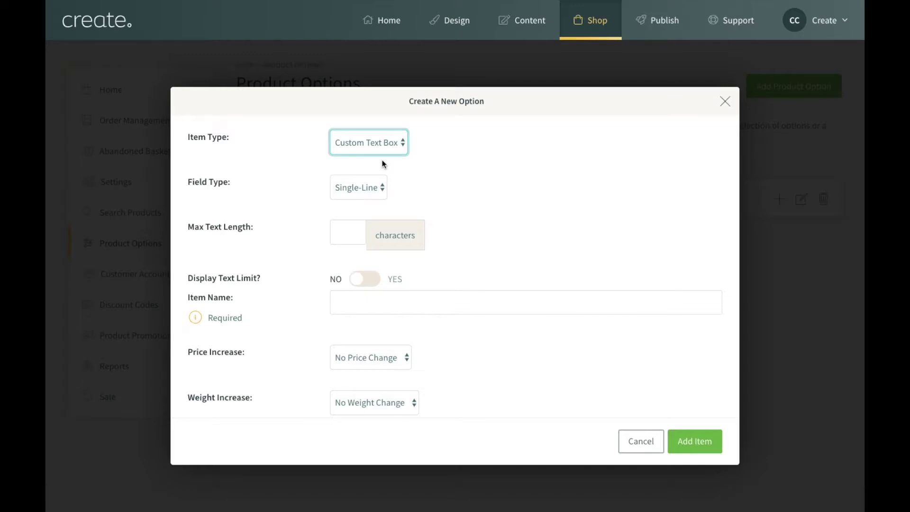
pyautogui.click(334, 189)
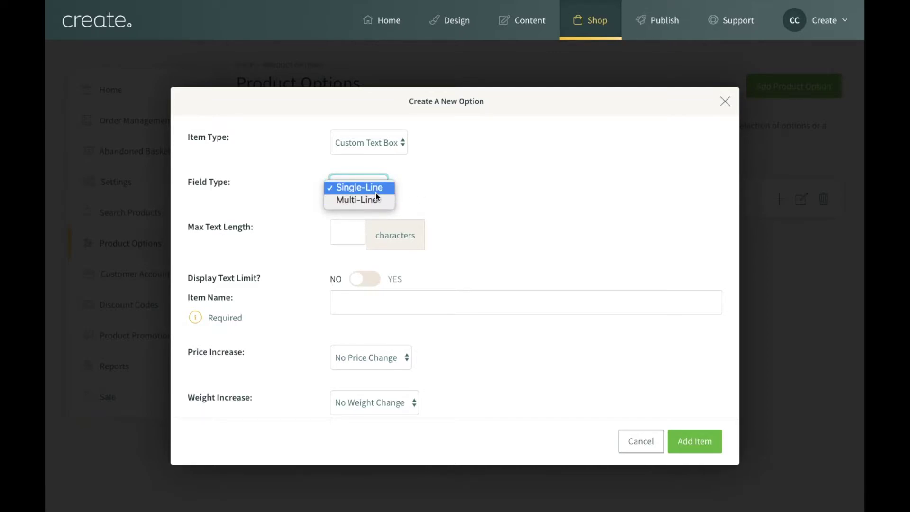
pyautogui.click(446, 195)
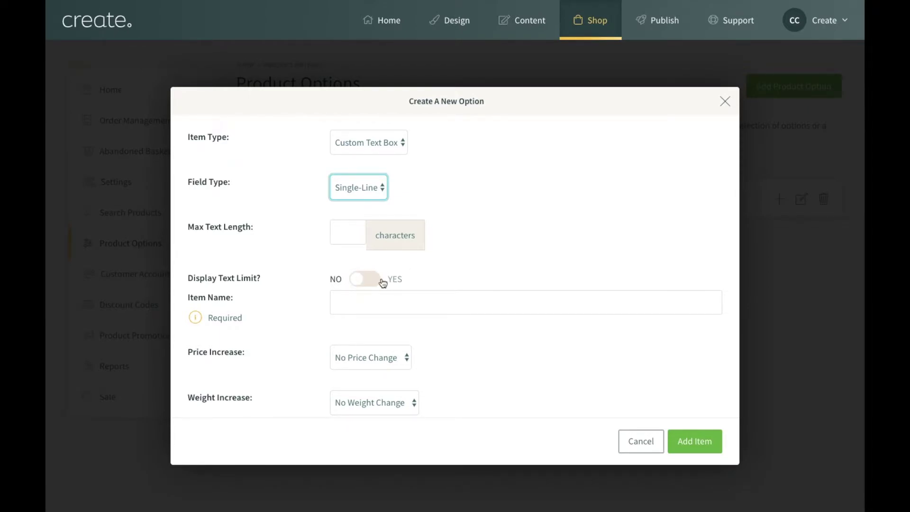
pyautogui.click(381, 302)
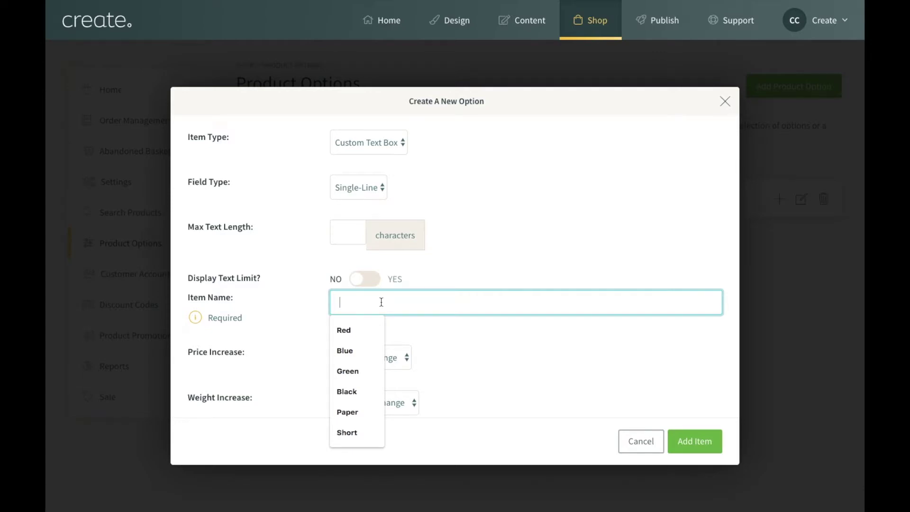
pyautogui.write('En')
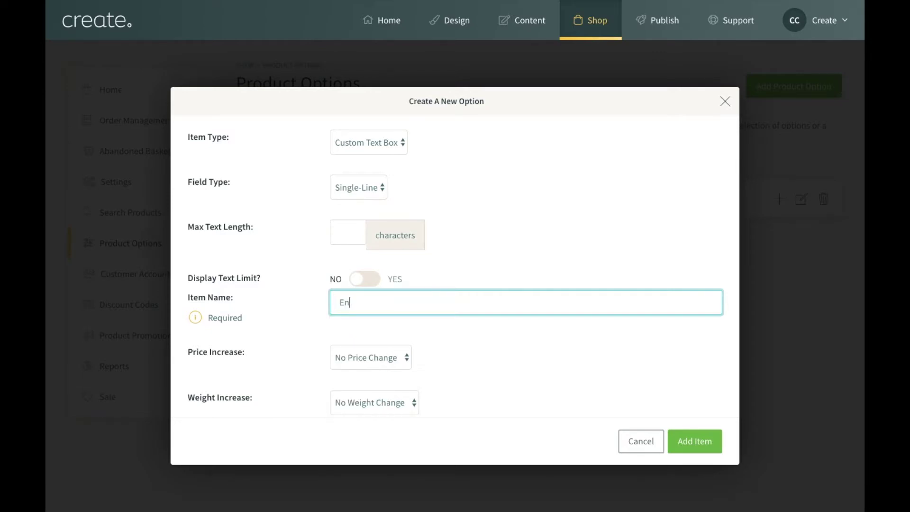
pyautogui.write('ter your message here')
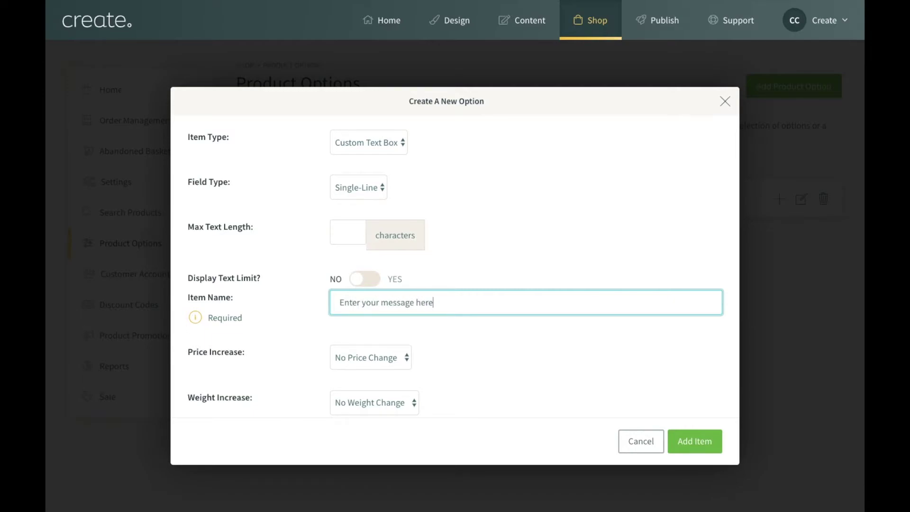
# Add the message item with a price increase of £2.50, and check it under the Custom Message option.
pyautogui.click(465, 332)
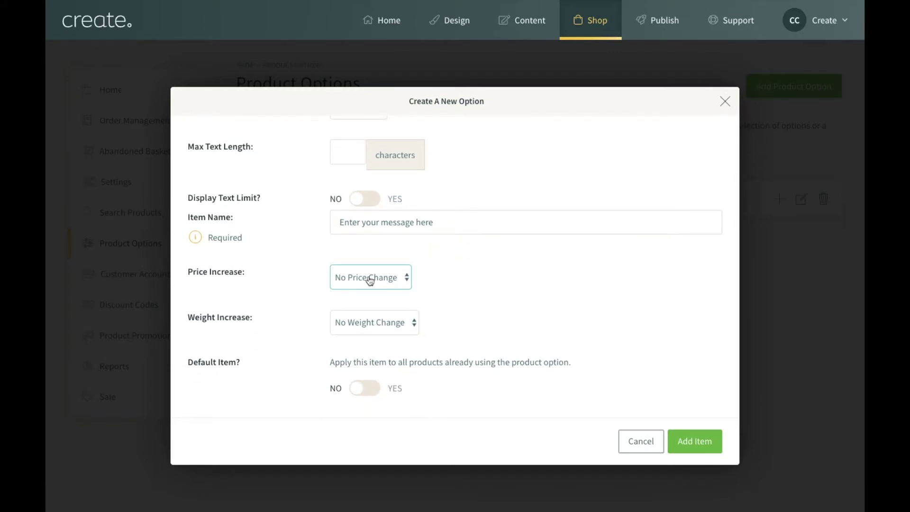
pyautogui.click(370, 278)
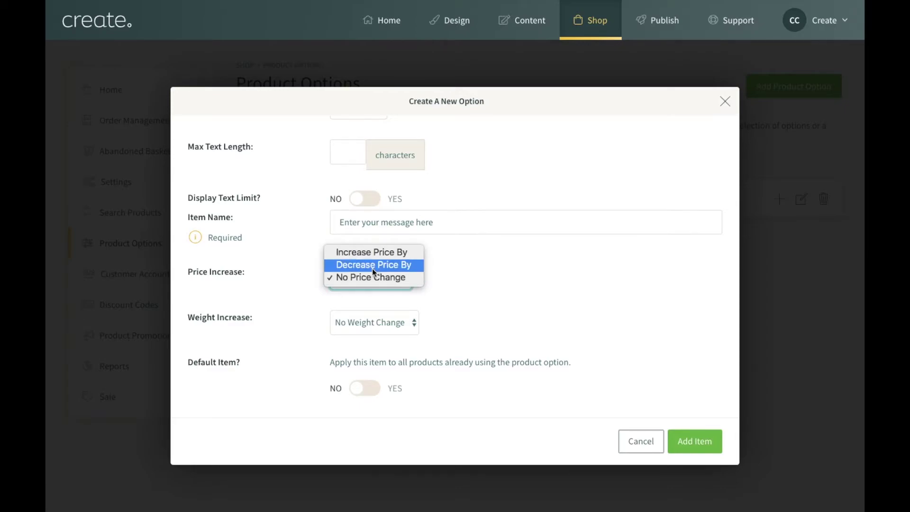
pyautogui.click(384, 254)
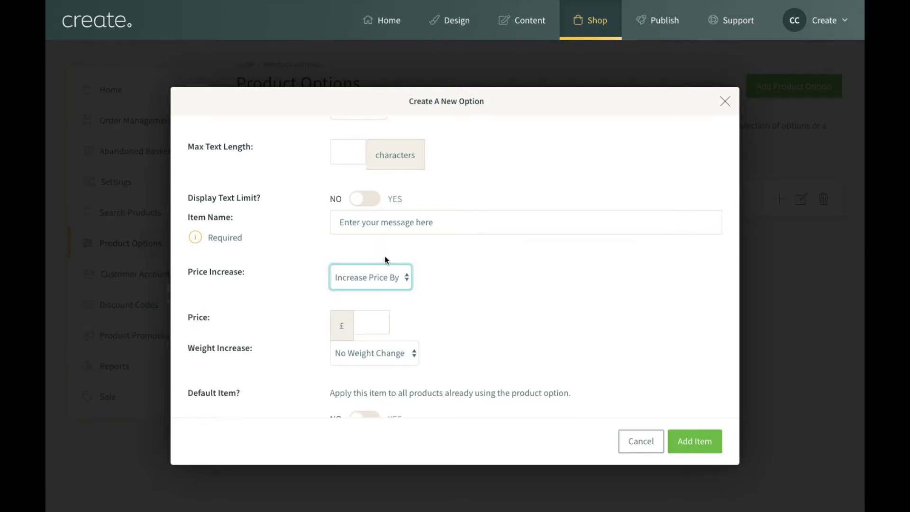
pyautogui.click(367, 318)
pyautogui.write('2.50')
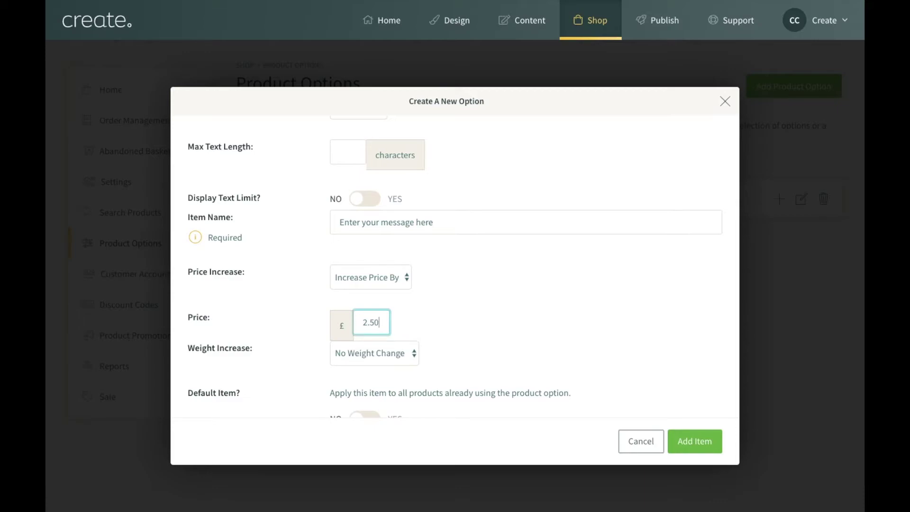
pyautogui.scroll(-1, 431, 317)
pyautogui.click(398, 315)
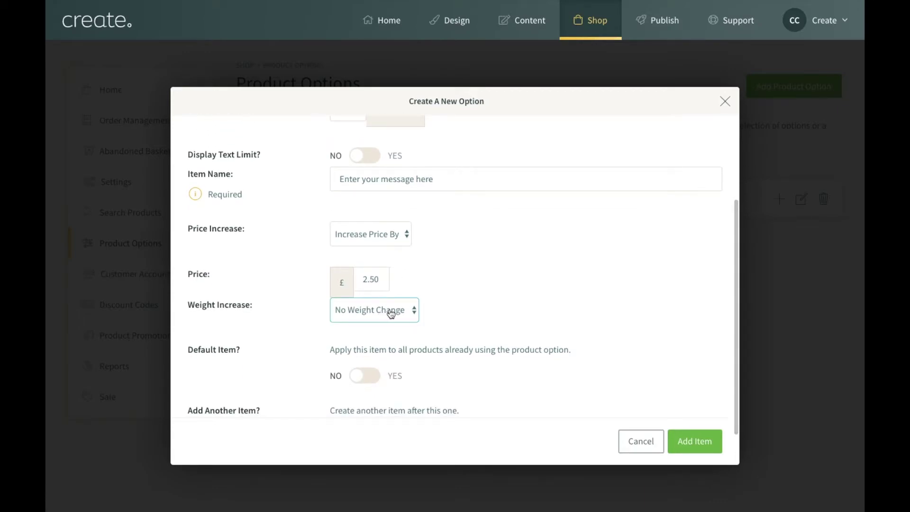
pyautogui.scroll(-1, 417, 362)
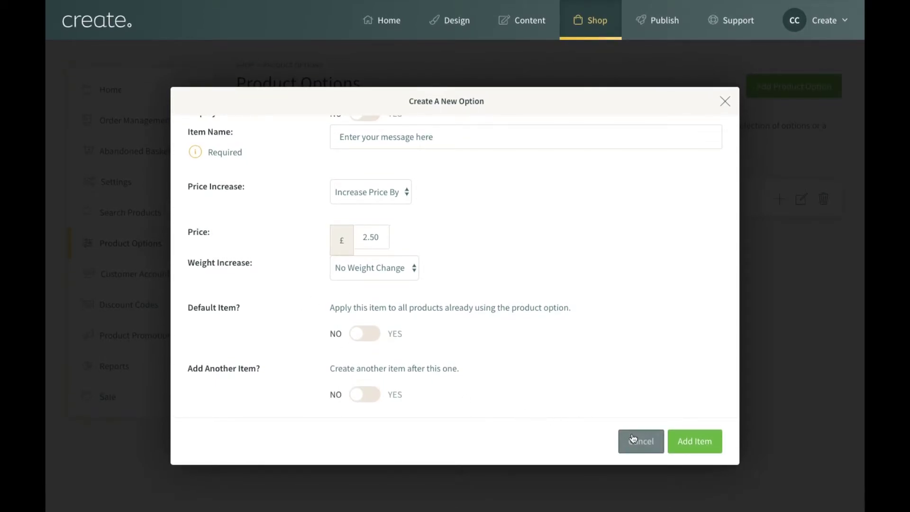
pyautogui.click(694, 443)
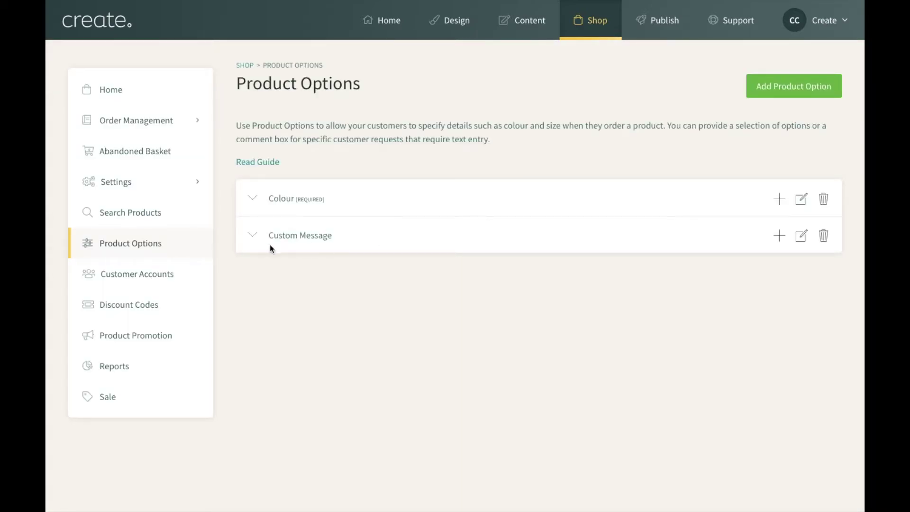
pyautogui.click(300, 235)
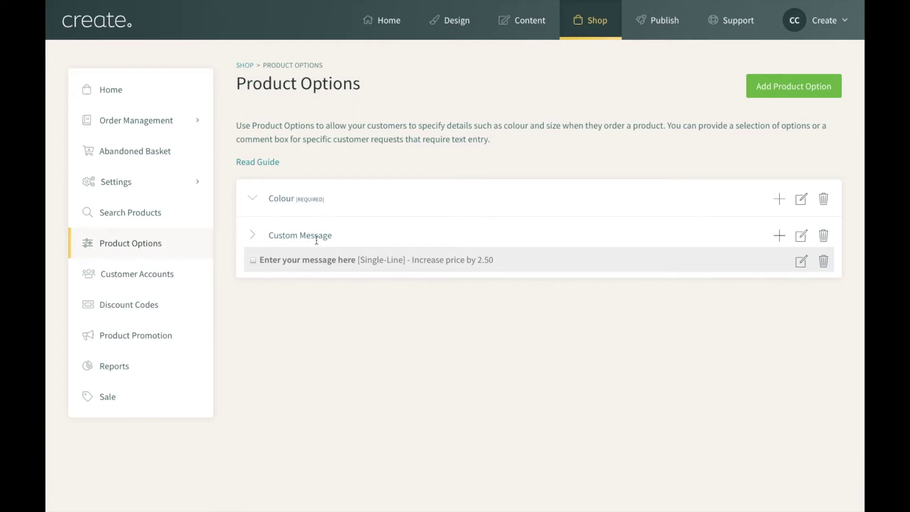
pyautogui.click(253, 235)
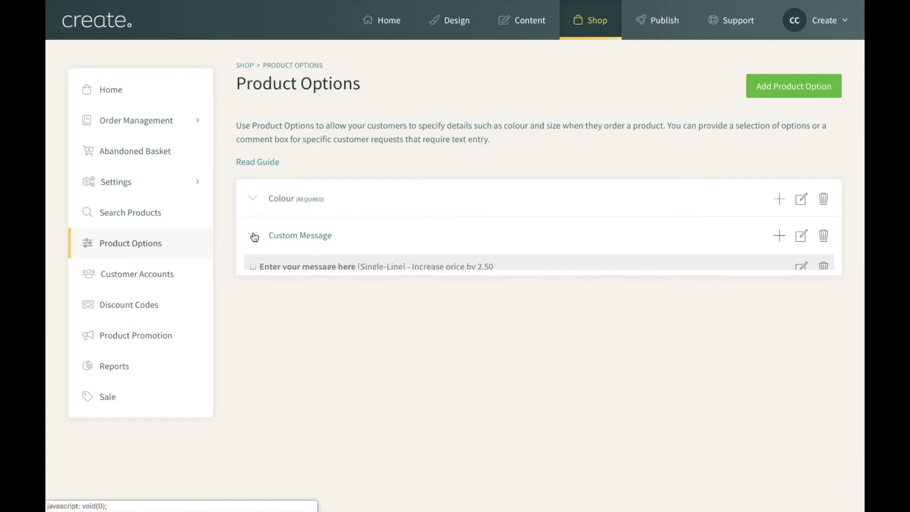
# Open the Gardener's Enamel Steel Cup for editing from the shop's product list and show its product options.
pyautogui.click(591, 41)
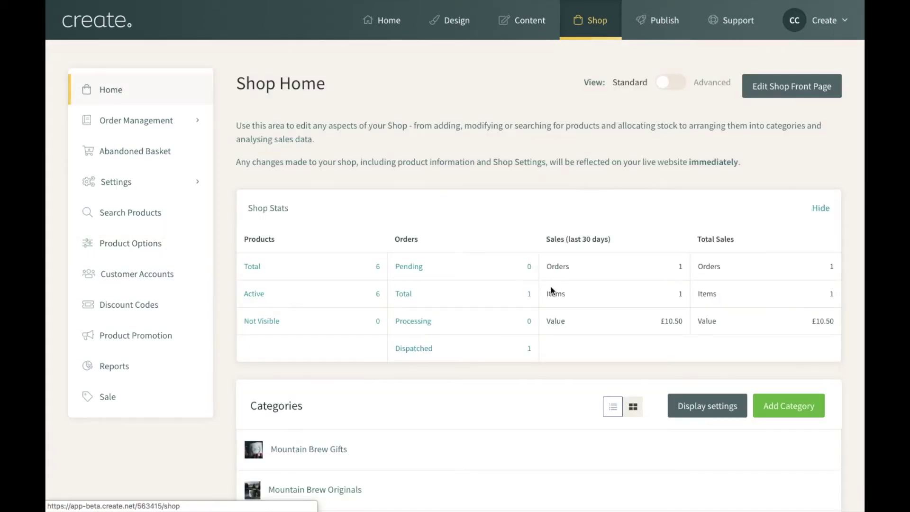
pyautogui.scroll(-3, 551, 286)
pyautogui.scroll(-6, 550, 286)
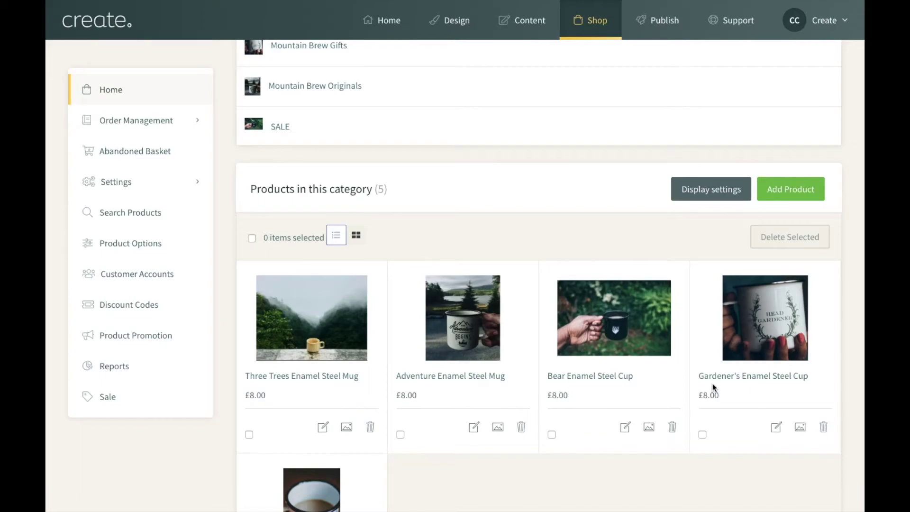
pyautogui.click(776, 427)
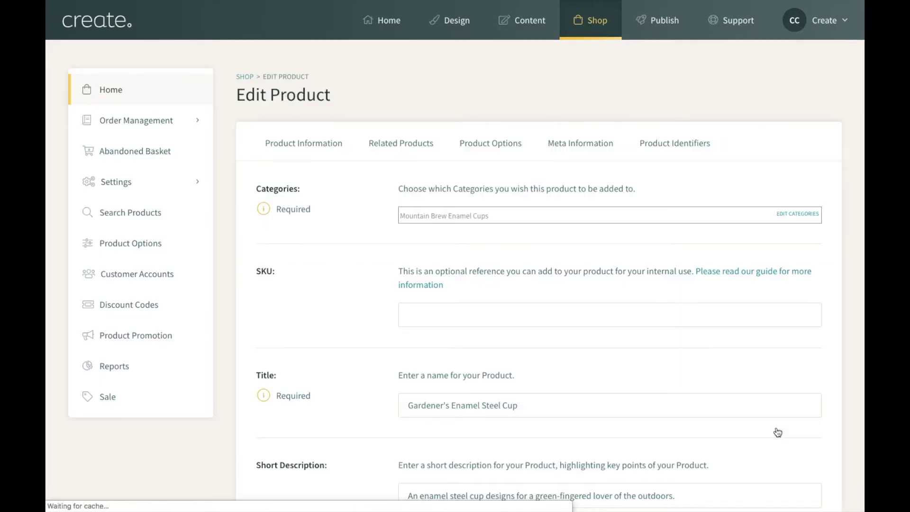
pyautogui.click(493, 144)
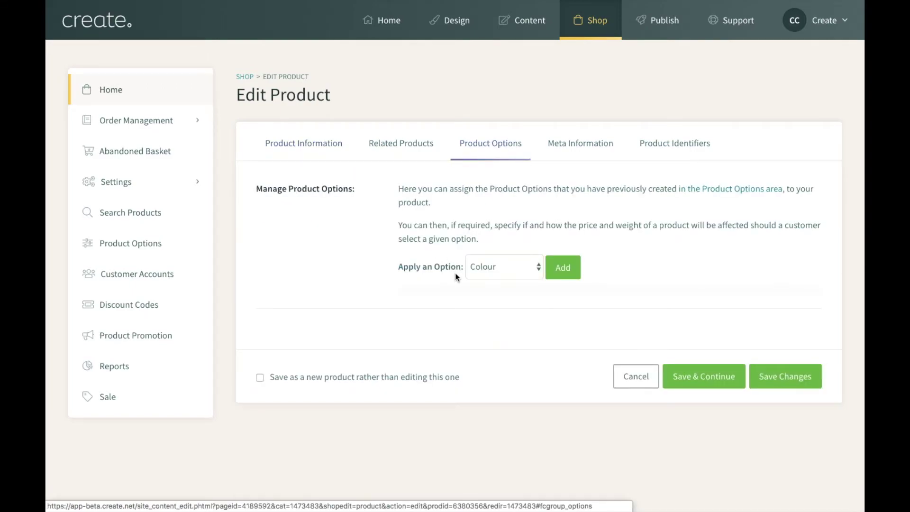
# Apply Custom Message to the cup as a non-required option with the "Enter your message here" item, and save the product.
pyautogui.click(502, 274)
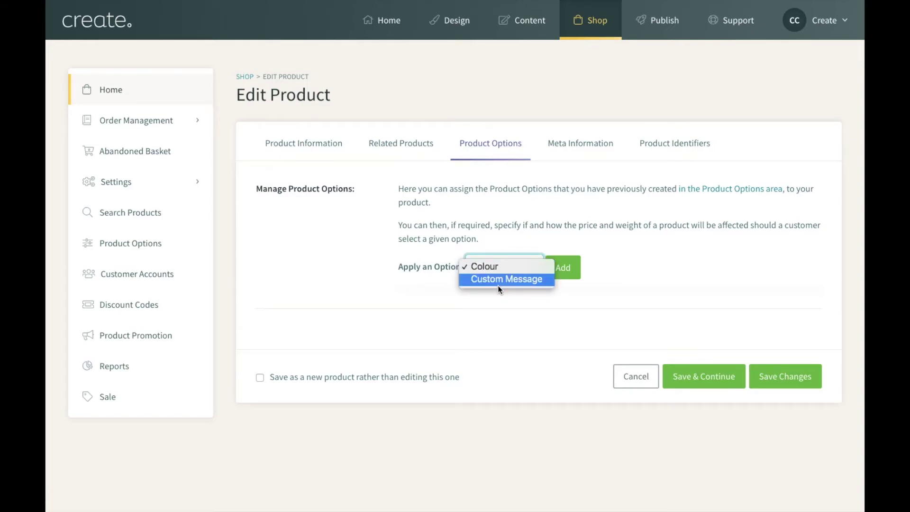
pyautogui.click(498, 280)
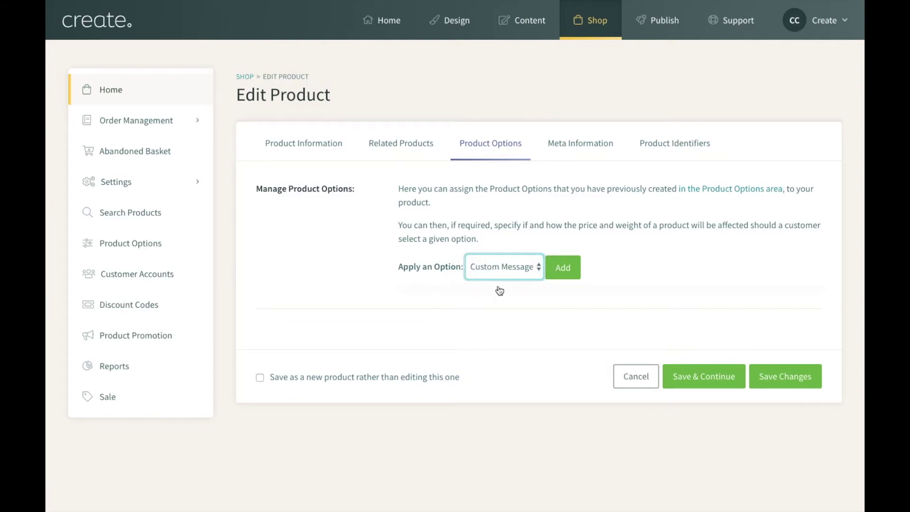
pyautogui.click(560, 275)
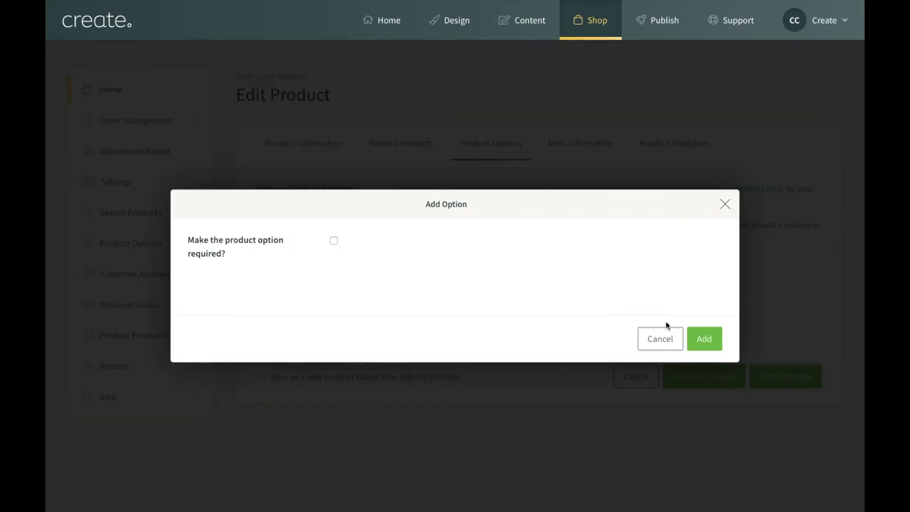
pyautogui.click(705, 336)
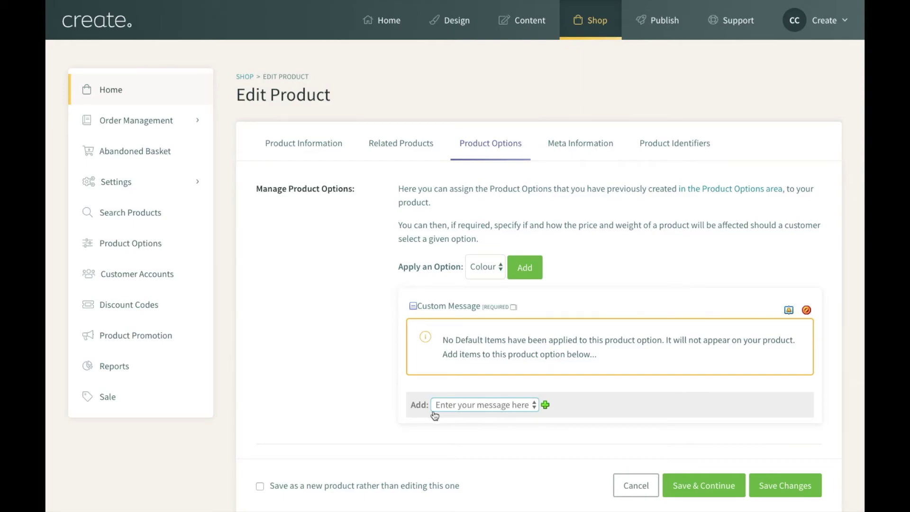
pyautogui.click(545, 405)
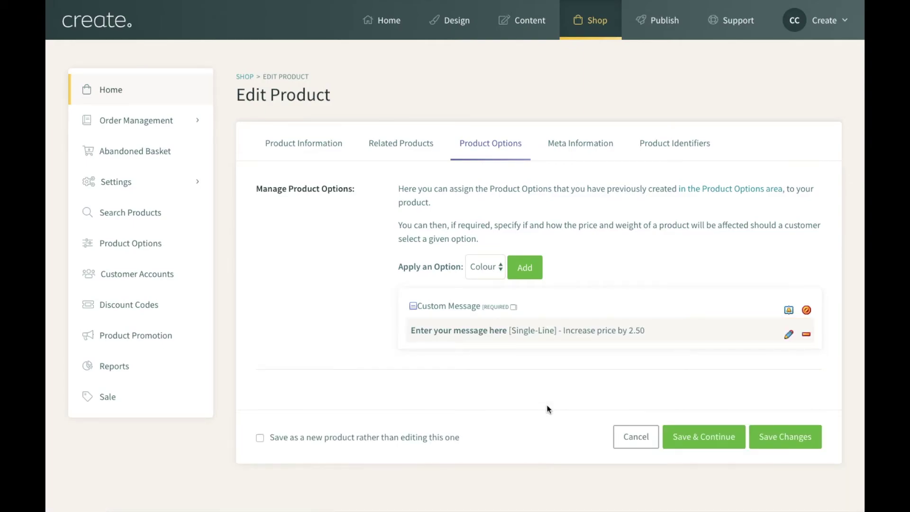
pyautogui.click(782, 436)
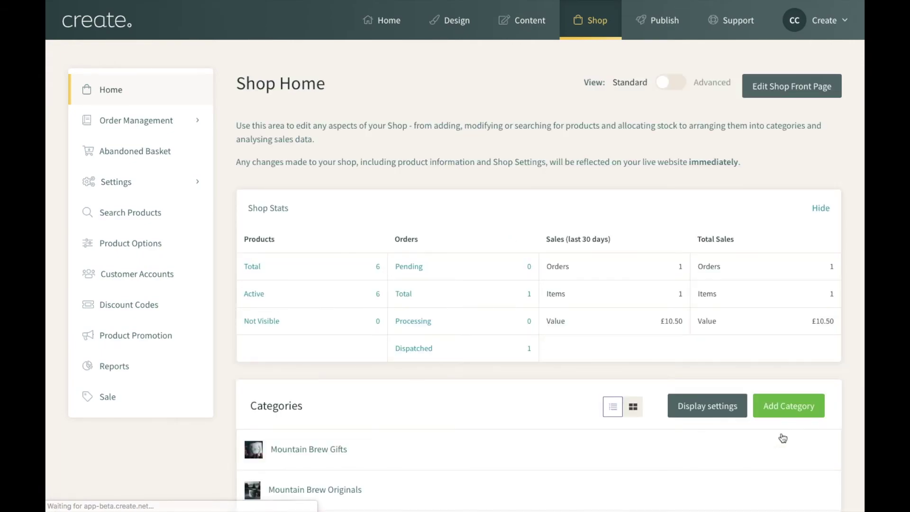
# Open the Gardener's Enamel Steel Cup page from the Mountain Brew Shop in the site's design view.
pyautogui.click(459, 34)
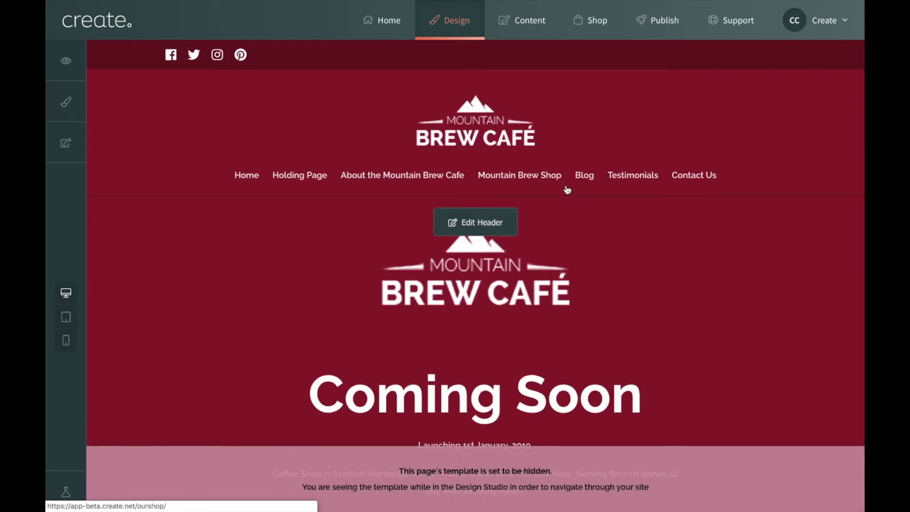
pyautogui.click(513, 180)
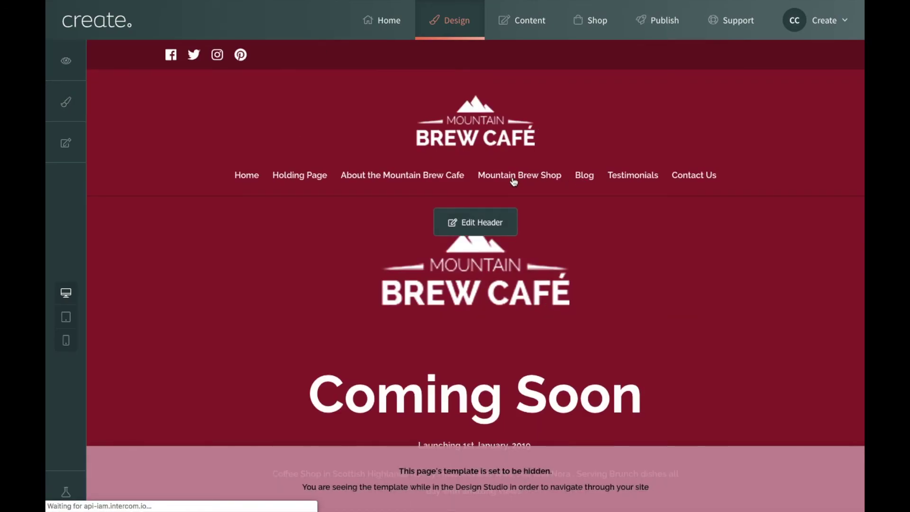
pyautogui.scroll(-6, 545, 356)
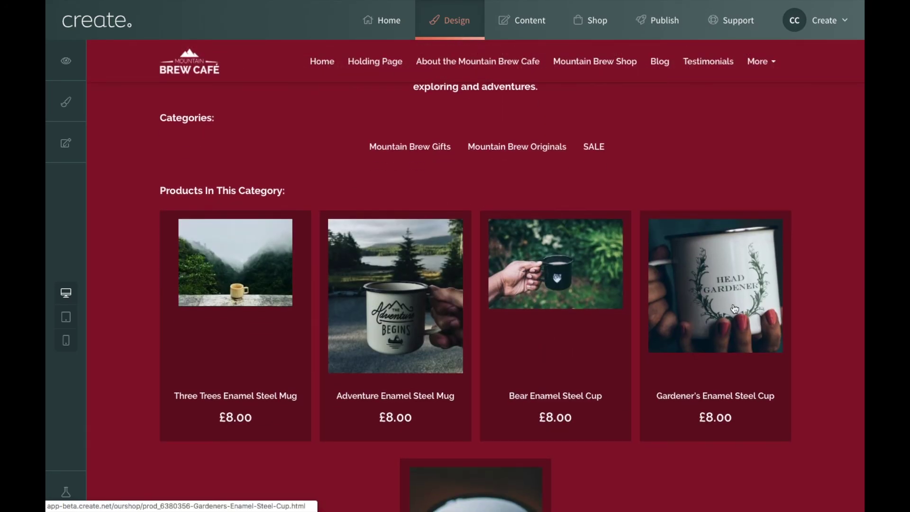
pyautogui.click(734, 308)
# Enter a person's first name as the custom message on the cup's product page.
pyautogui.scroll(-2, 732, 303)
pyautogui.click(595, 354)
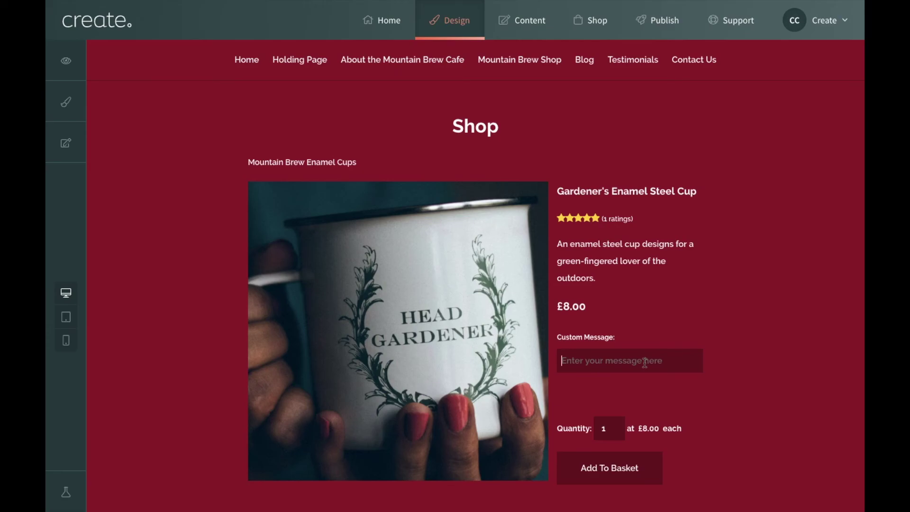
pyautogui.write('Adam')
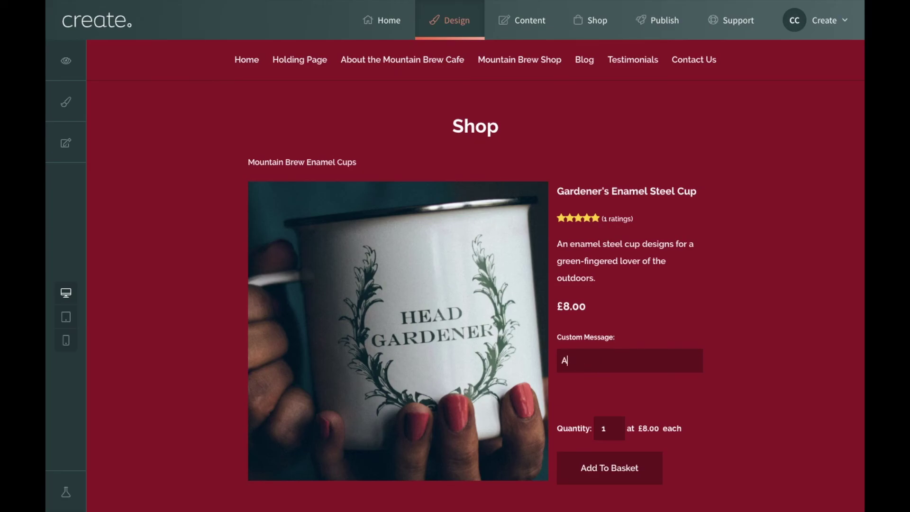